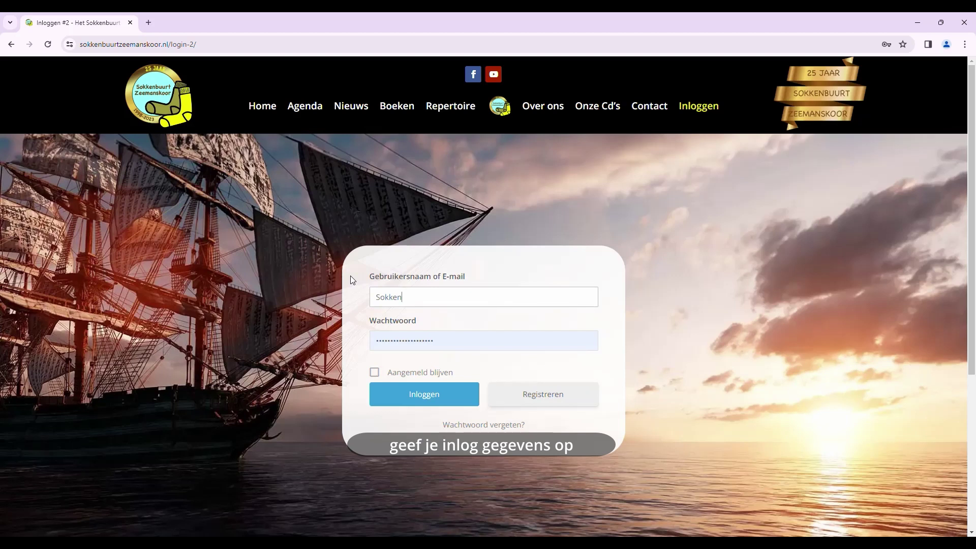
Log in with the username Sokkenbuurt Zeemanskoor and the account password, and save the login in the browser
text(buurt Zee)
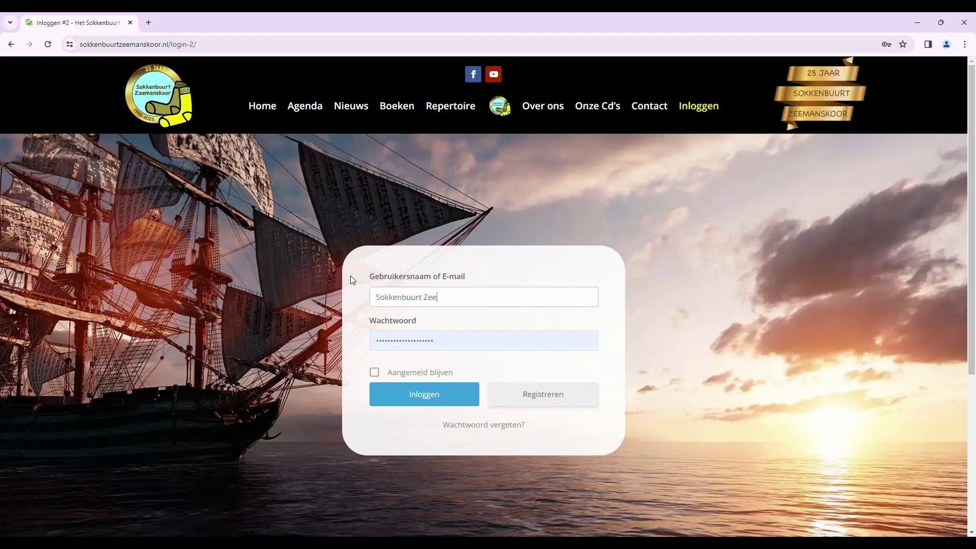
text(manskoor)
drag(444, 340, 358, 336)
text(•••)
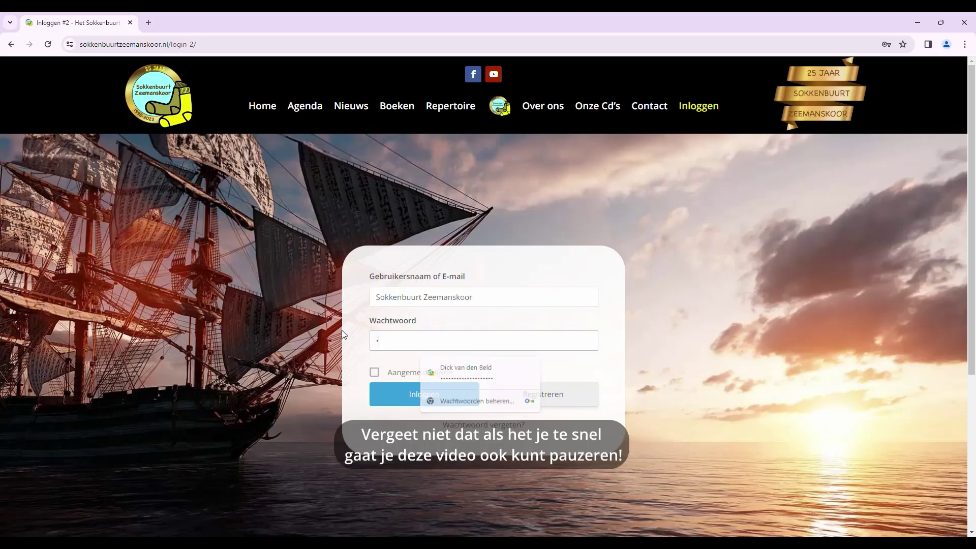
text(••••)
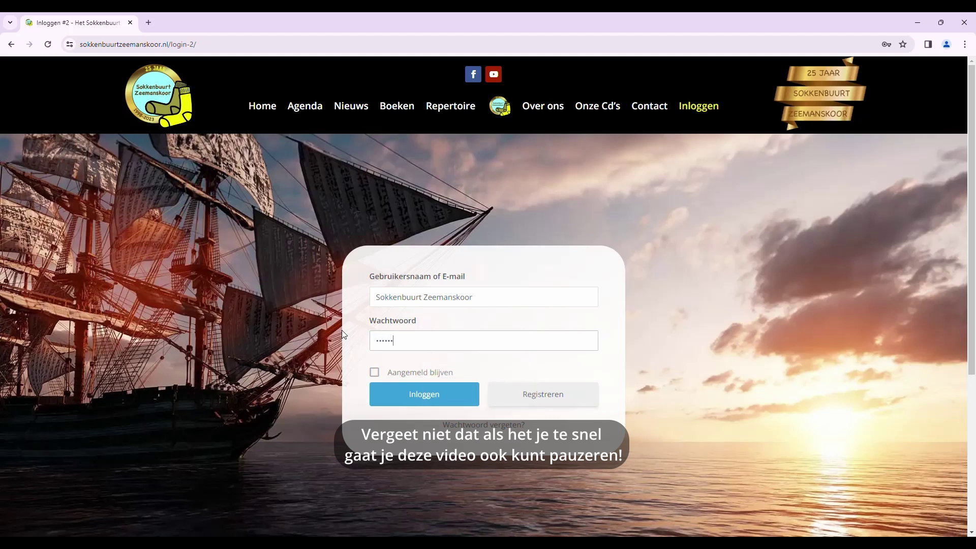
text(•••)
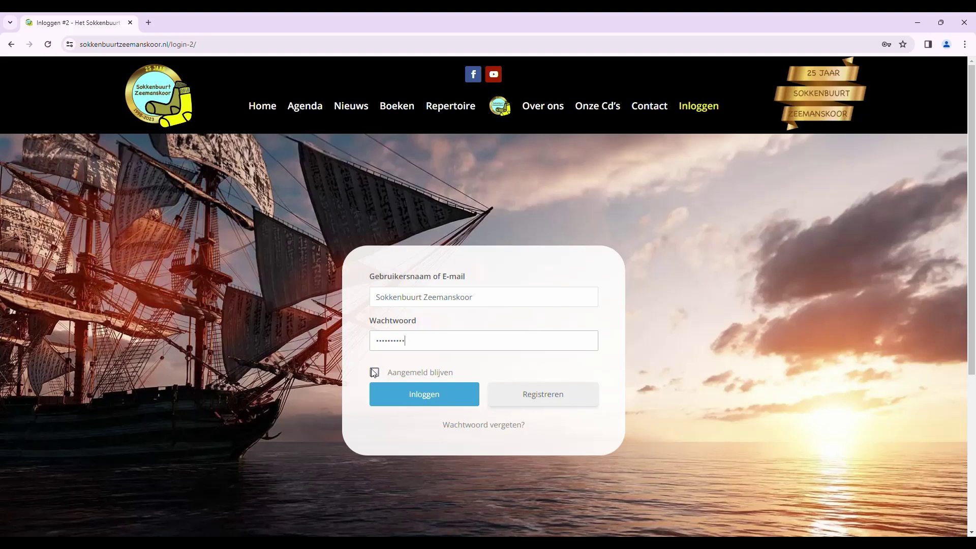
click(415, 395)
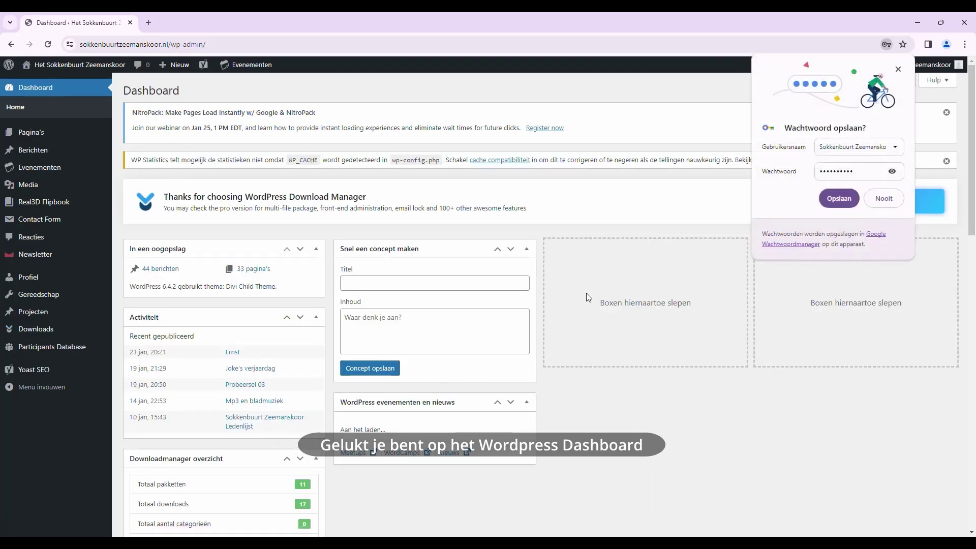
click(839, 198)
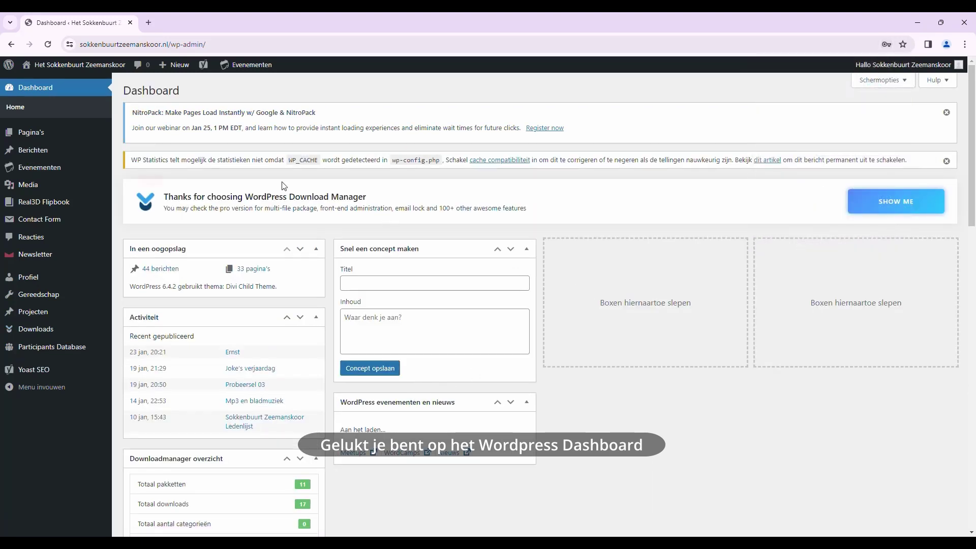
Open the list of all posts, start a new post and dismiss the block editor welcome guide
mouse_move(33, 152)
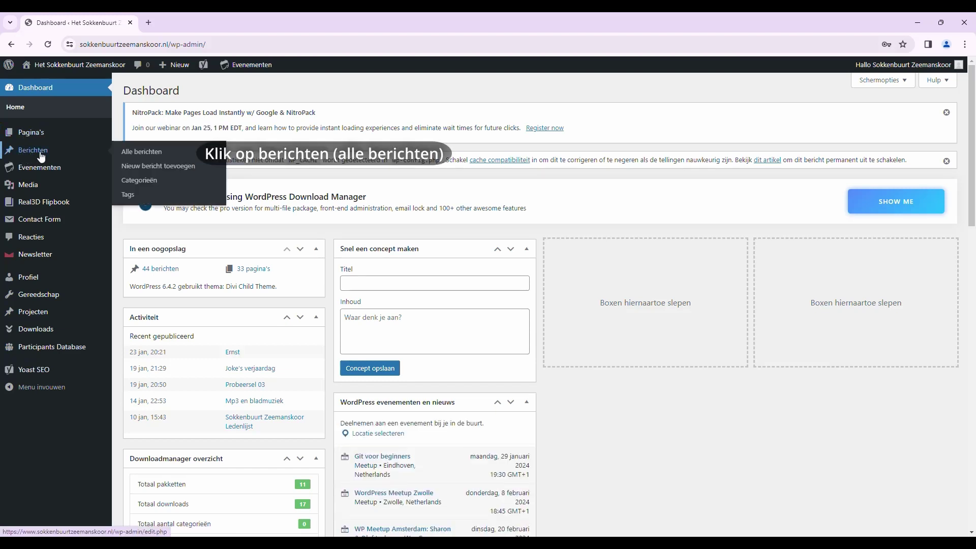
click(141, 152)
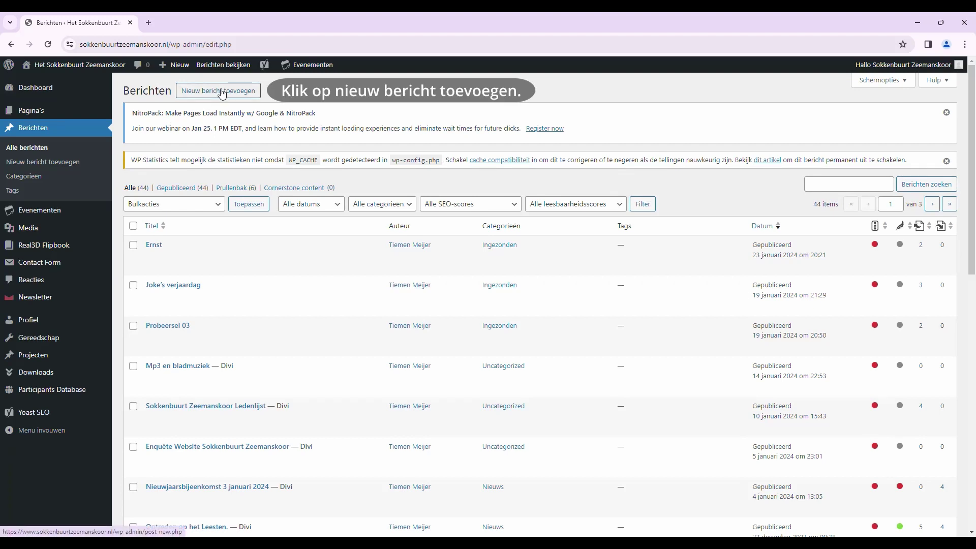
click(221, 91)
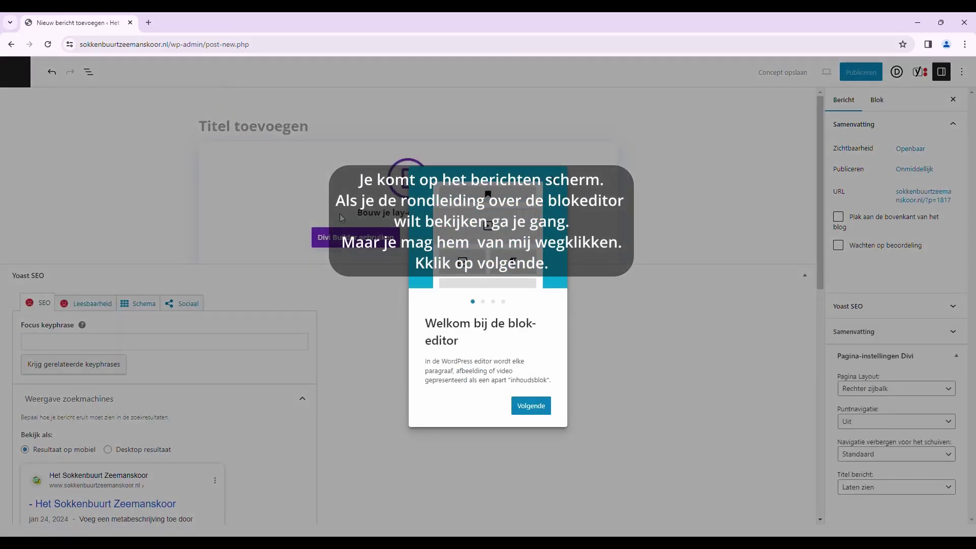
click(555, 184)
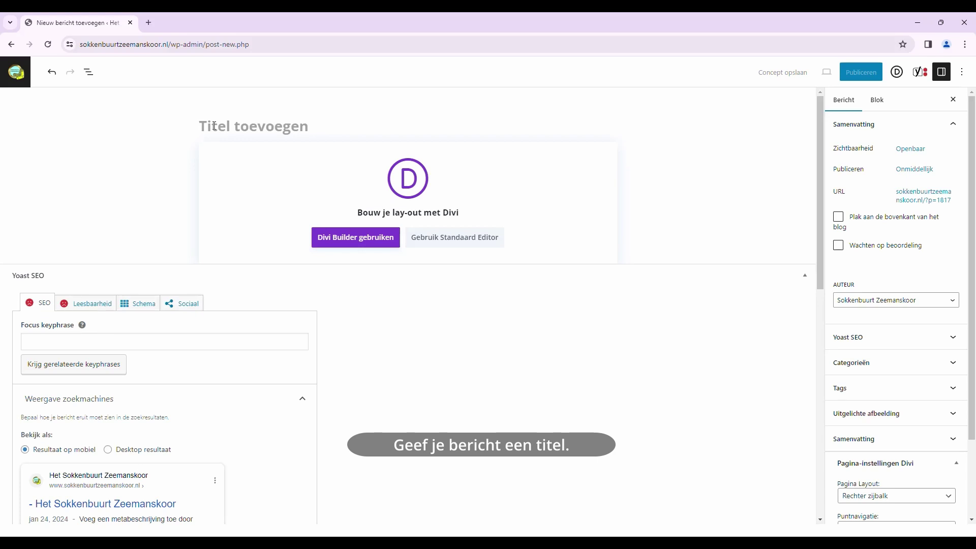
Title the post "Het eerste bericht" and choose the standard editor for its content
text(Het)
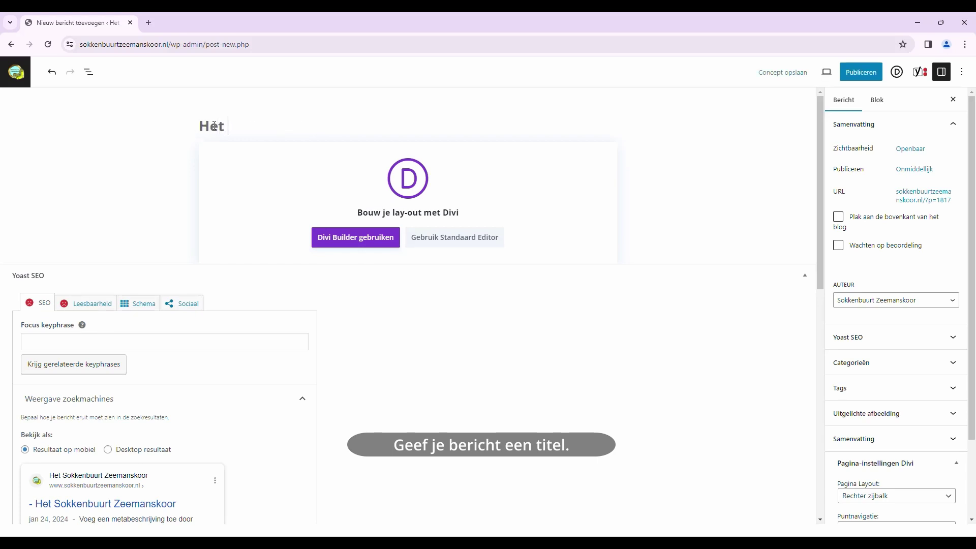
text( eerste)
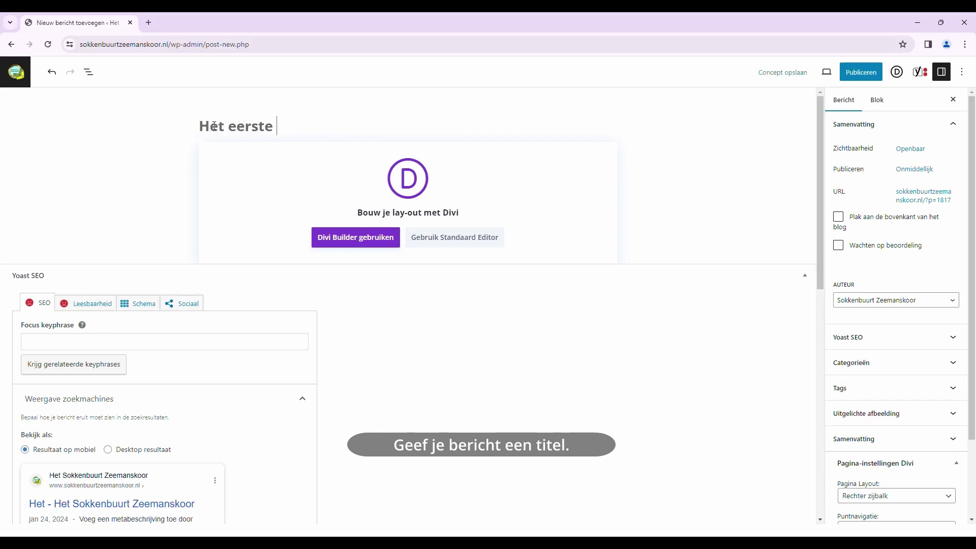
text( bericht)
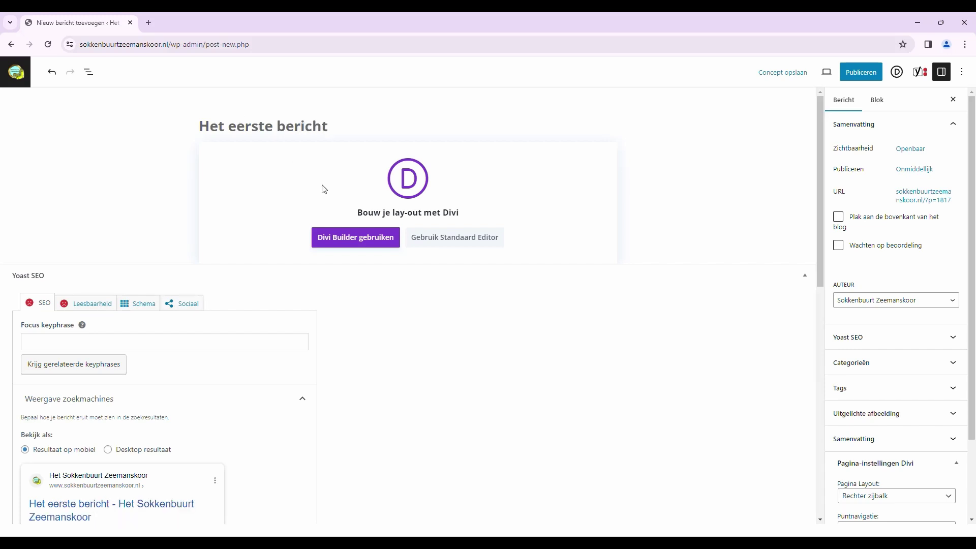
click(445, 237)
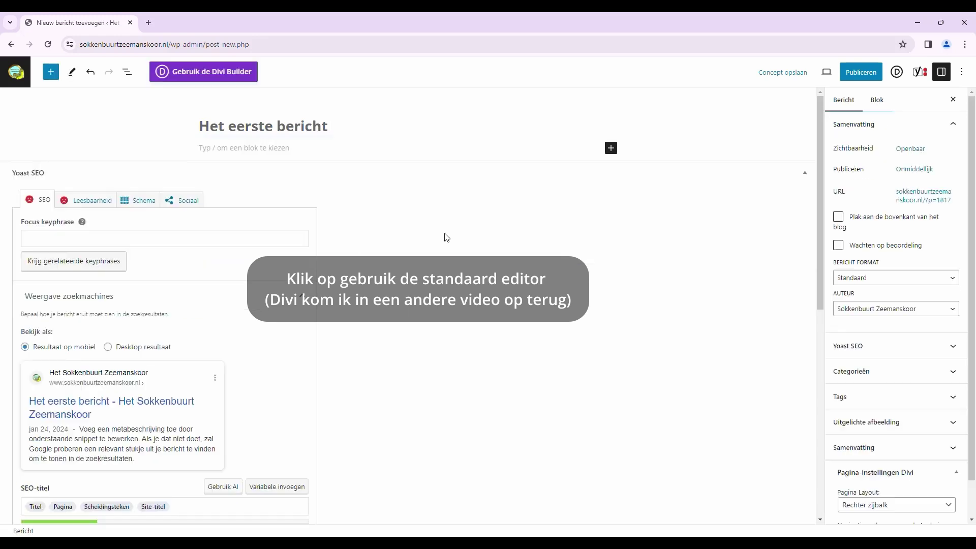
Add a paragraph block below the title reading "Hierheen kun je een tekst kopieren of zelf een tekt typen."
click(611, 148)
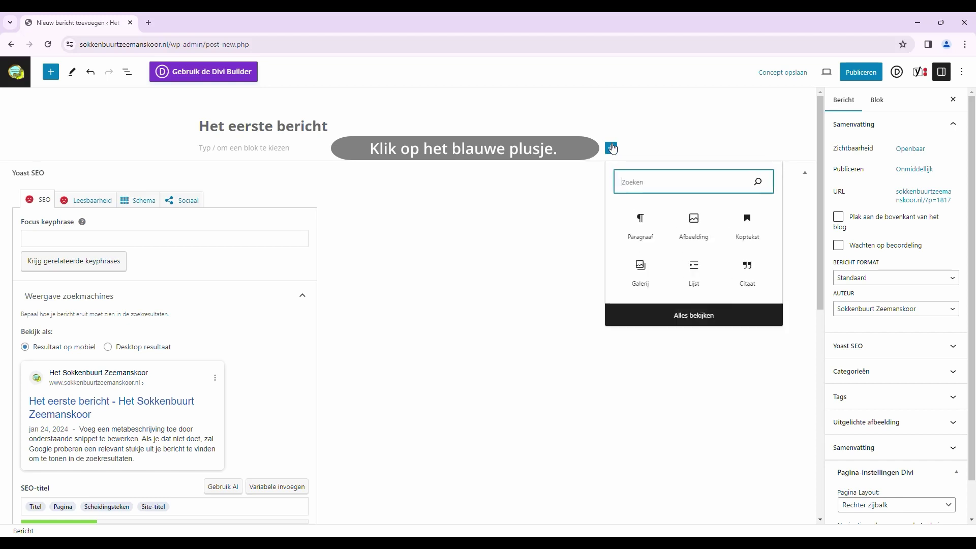
click(635, 230)
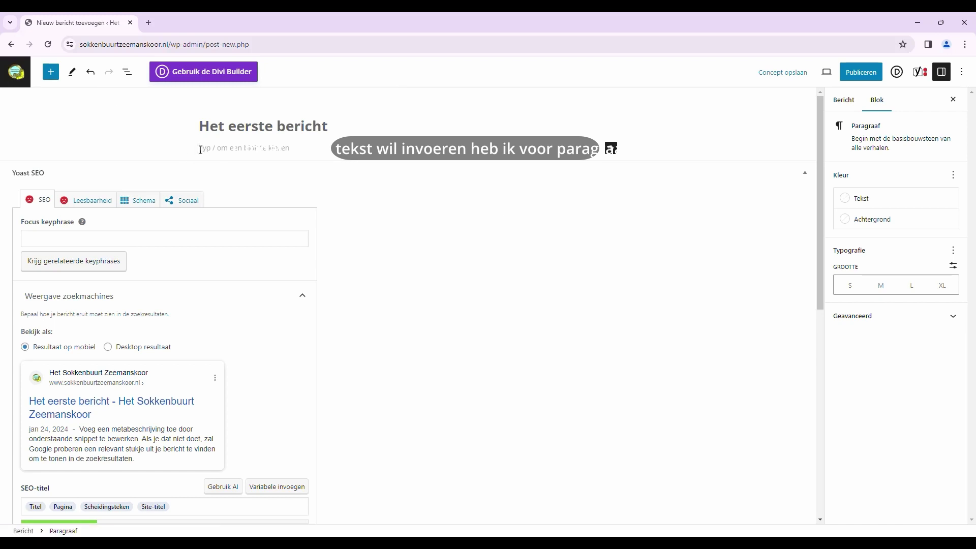
text(Hie)
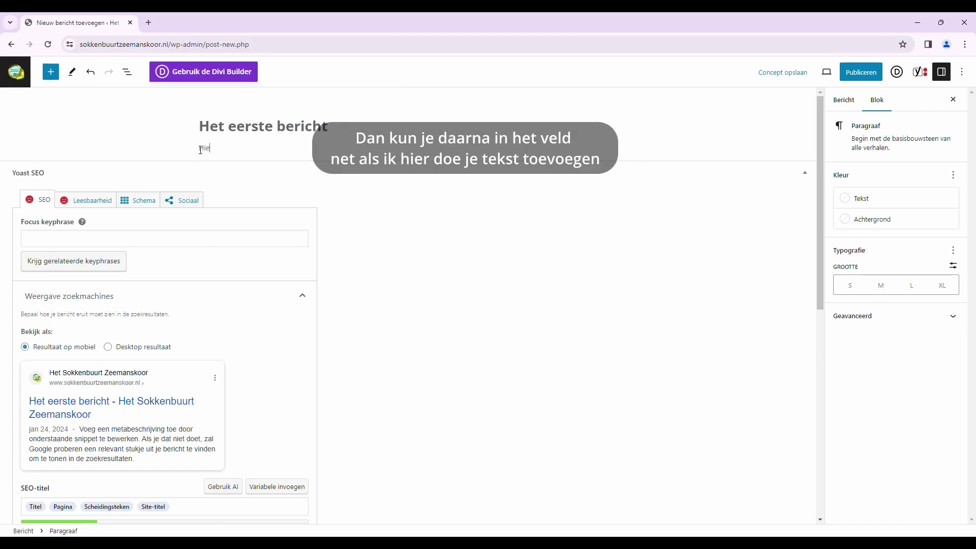
text(rheen kun je een tek)
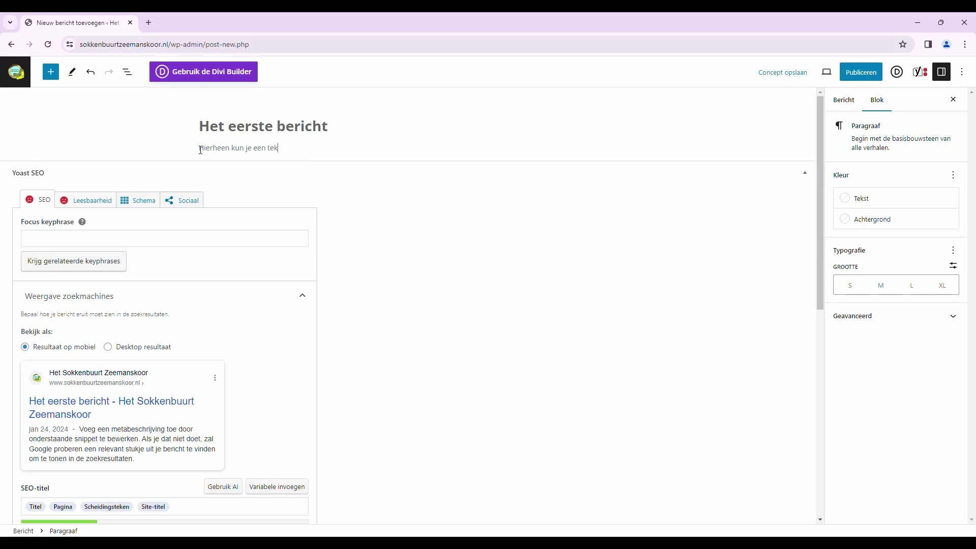
text(t)
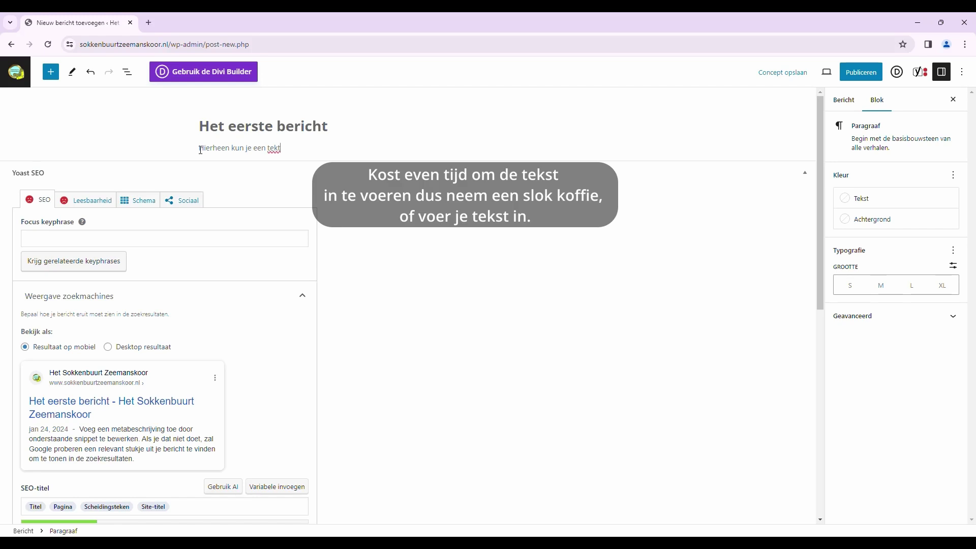
key(BackSpace)
text(st kopieren)
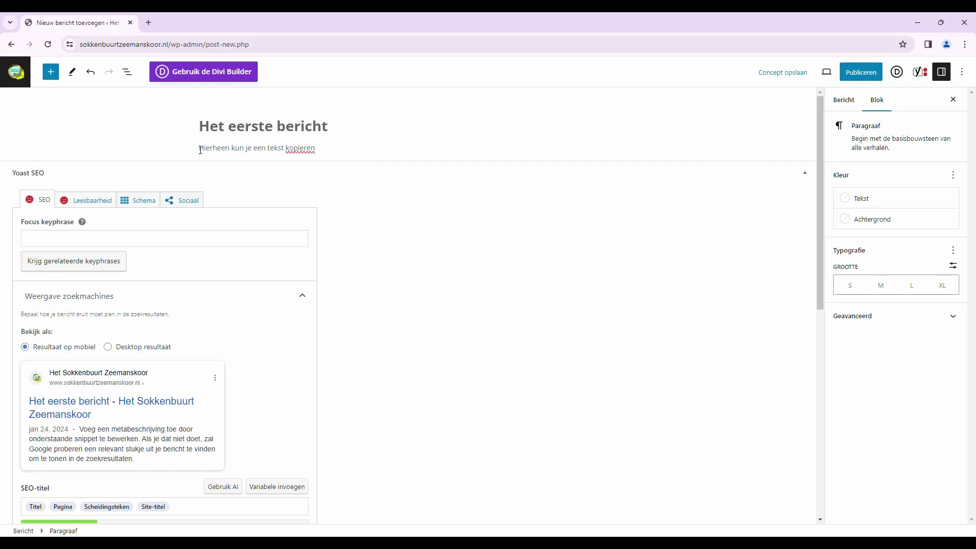
text( of zels)
key(BackSpace)
text(f een tekt )
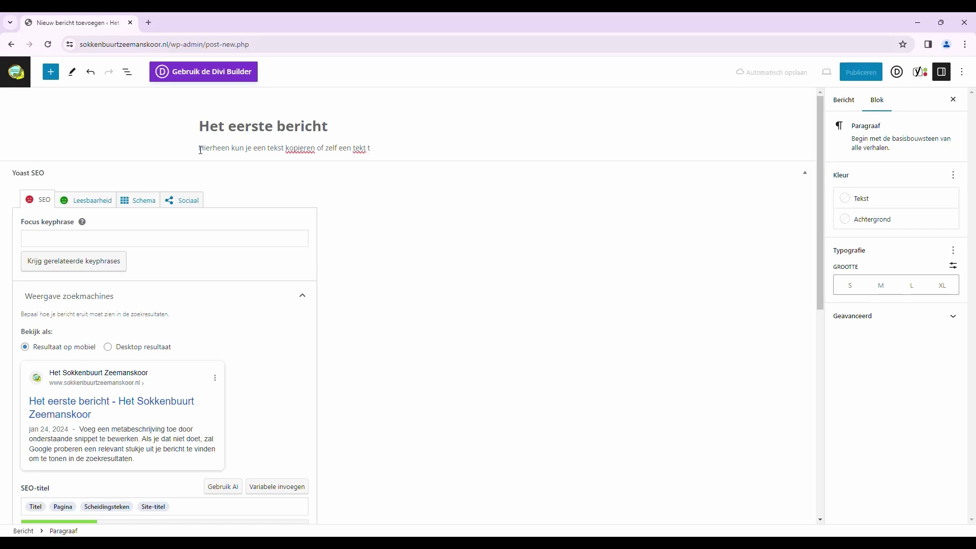
text(typen.)
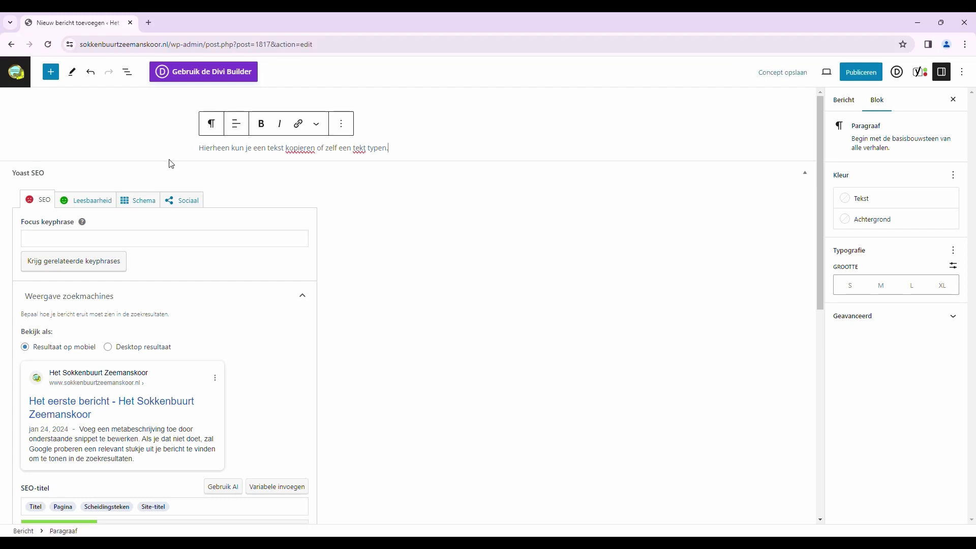
Correct the paragraph's misspelled words to "tekst" and "kopiëren" using the spelling suggestions
right_click(359, 149)
click(371, 160)
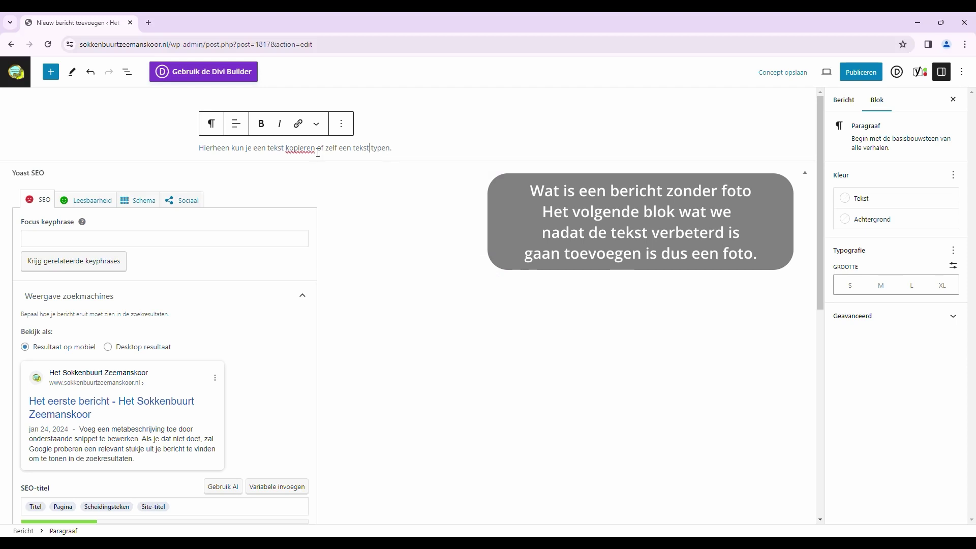
right_click(301, 148)
click(315, 161)
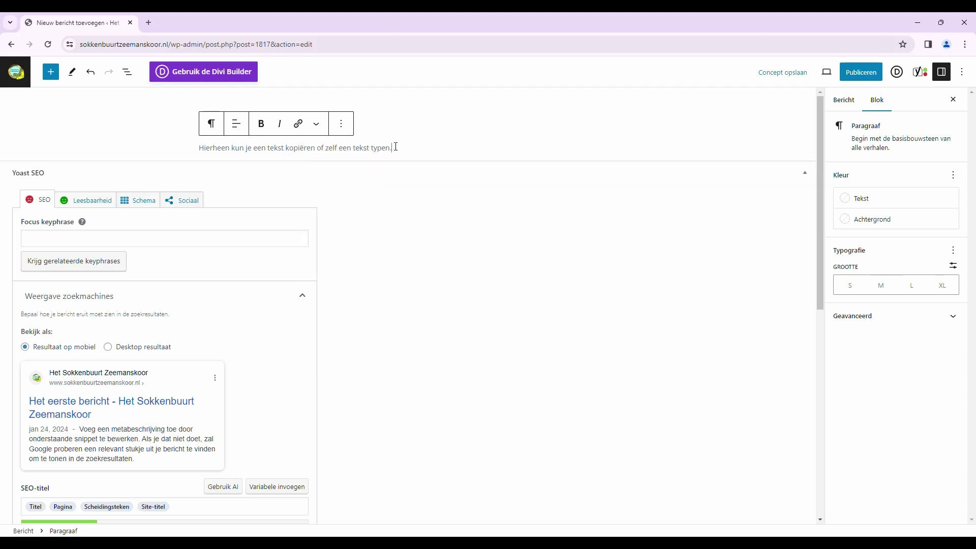
Add an image block on a new line below the paragraph
key(Return)
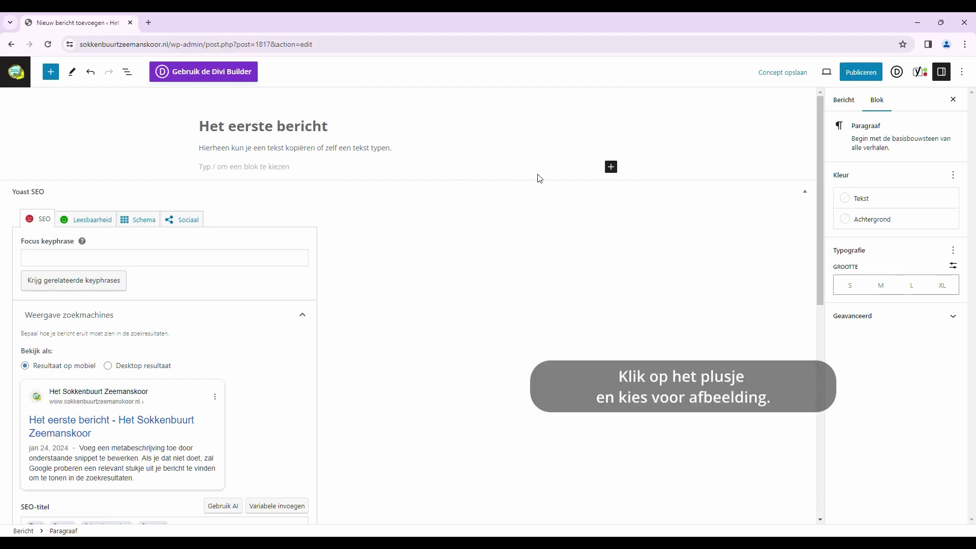
click(611, 166)
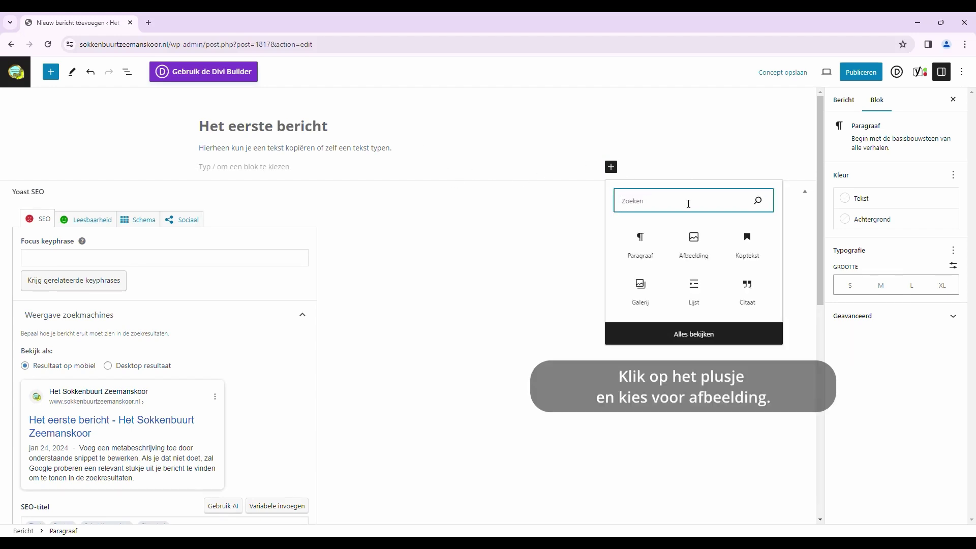
click(693, 243)
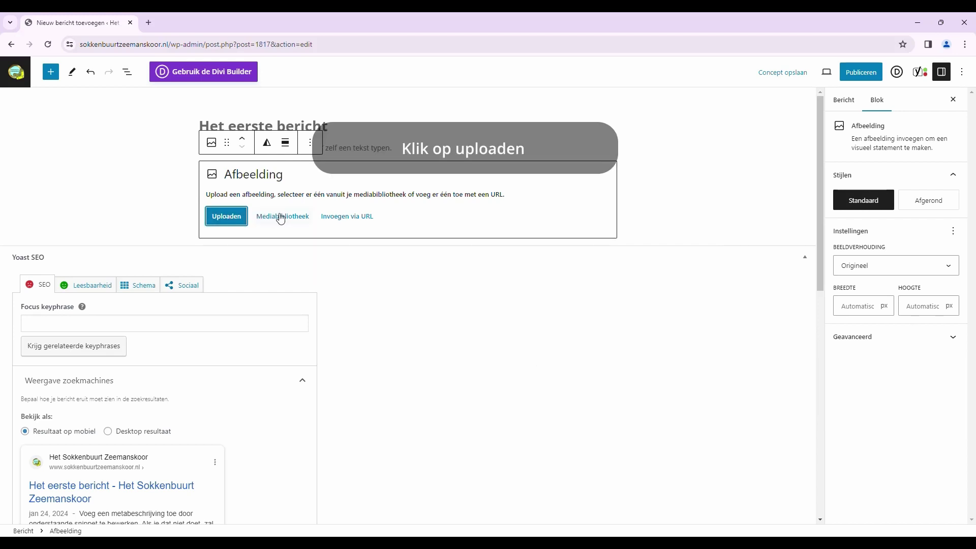
Upload WhatsApp Image 2021-10-07 at 23.50.21.jpeg from the 20211906 Oktoberfest folder on the Web (Z:) drive into the image block
click(231, 216)
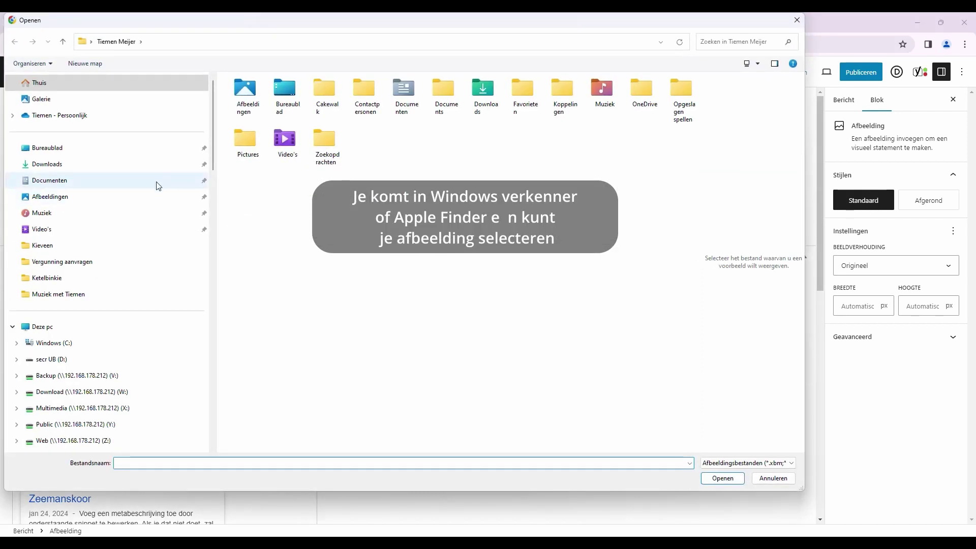
scroll(69, 308, down, 3)
click(72, 308)
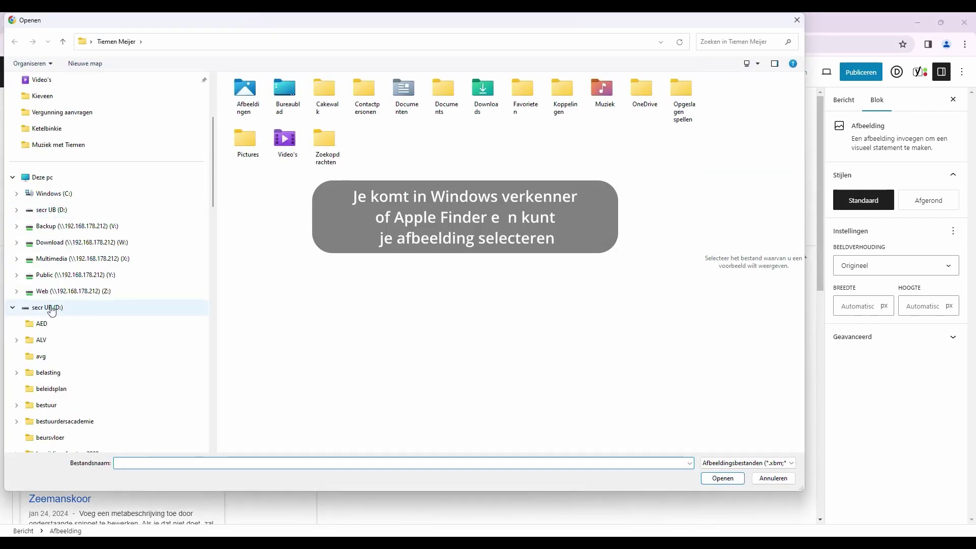
click(54, 290)
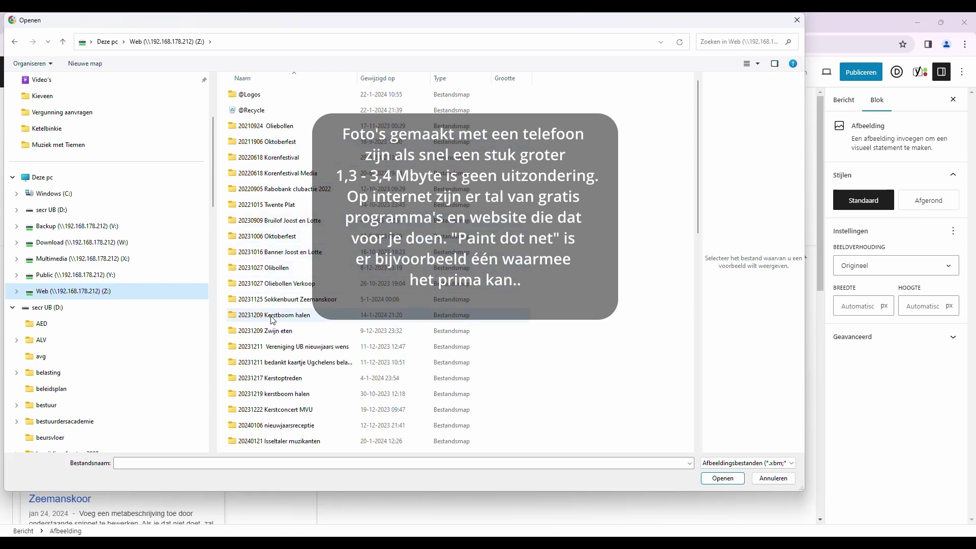
click(264, 144)
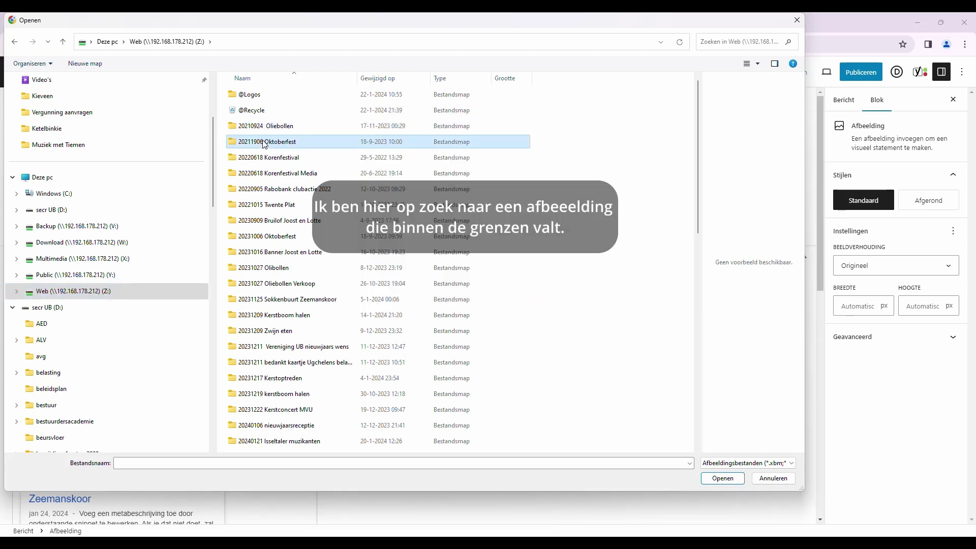
double_click(264, 143)
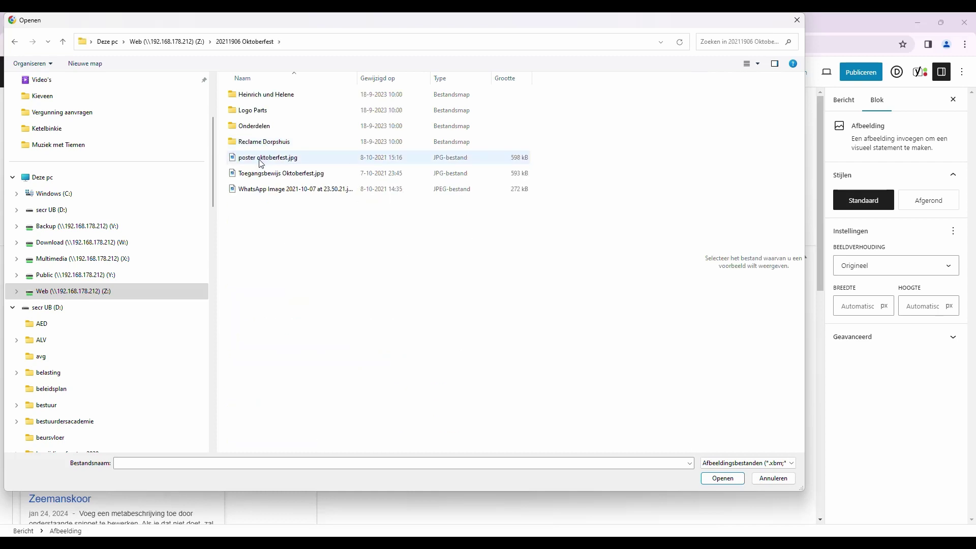
click(271, 190)
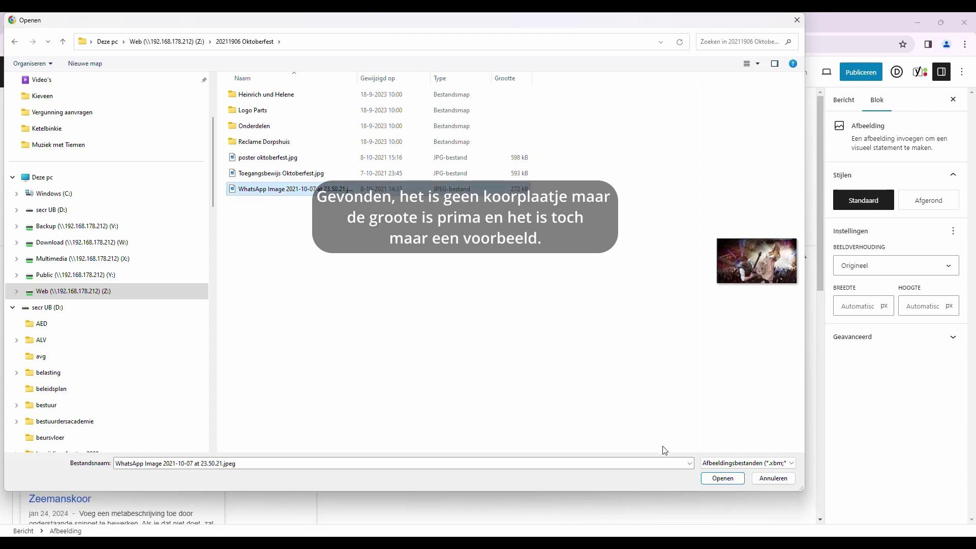
click(723, 479)
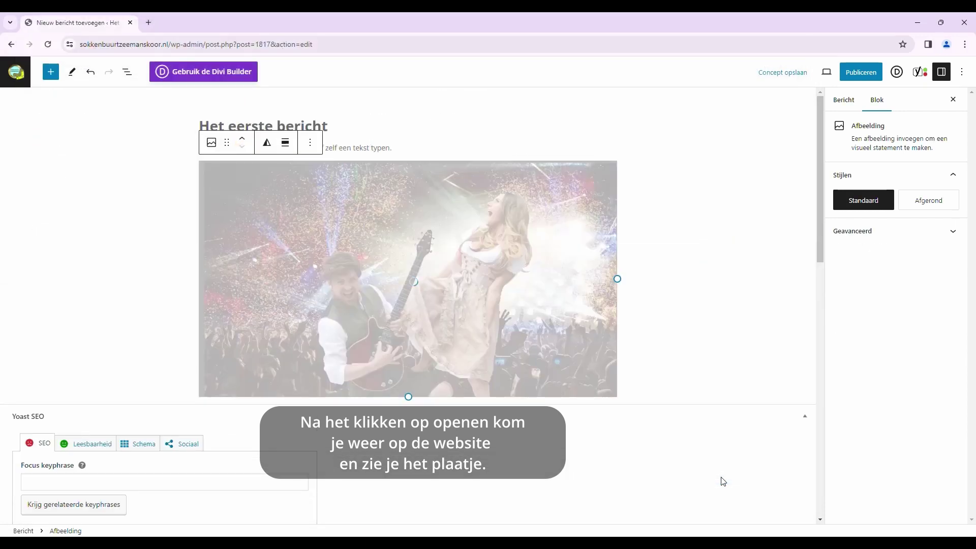
click(633, 393)
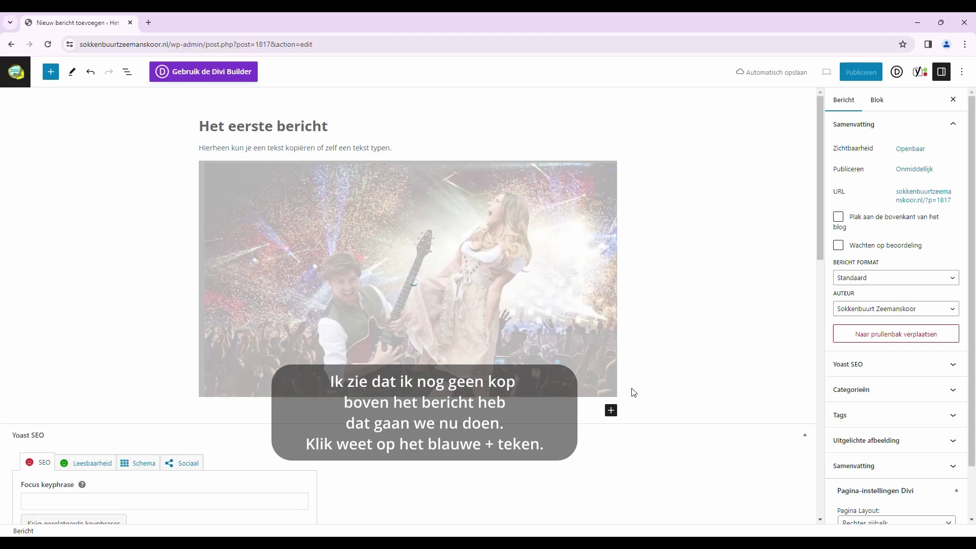
Add a heading block below the image reading "Het eerste bericht"
click(611, 410)
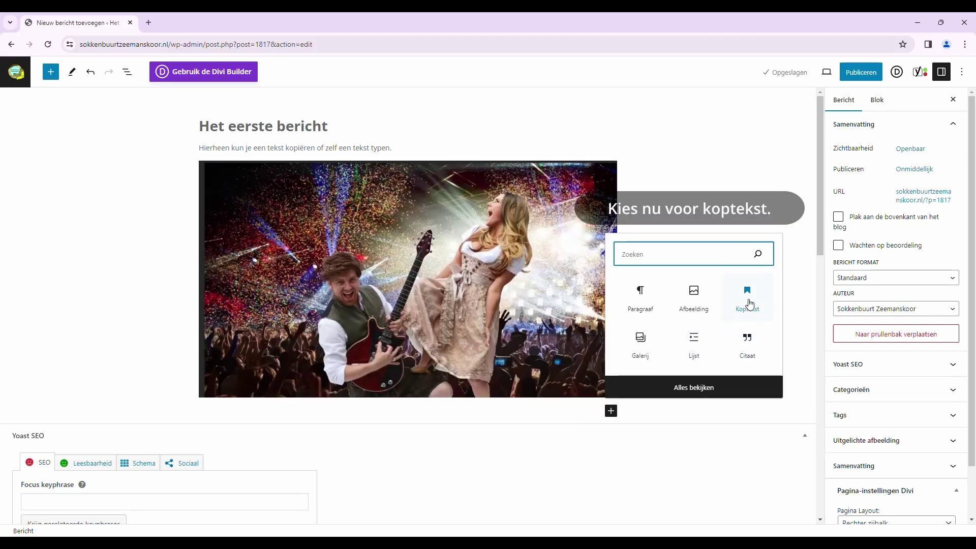
click(750, 303)
click(750, 303)
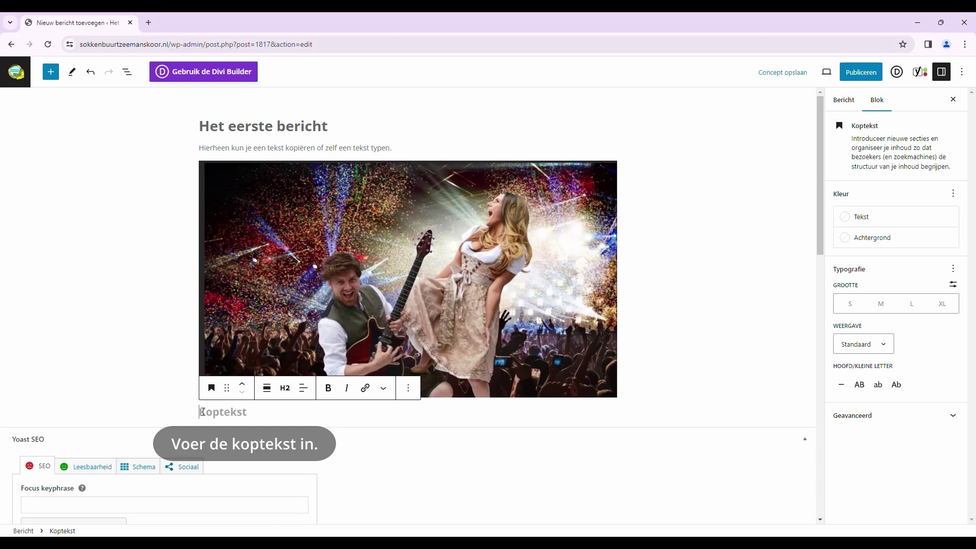
text(Het e)
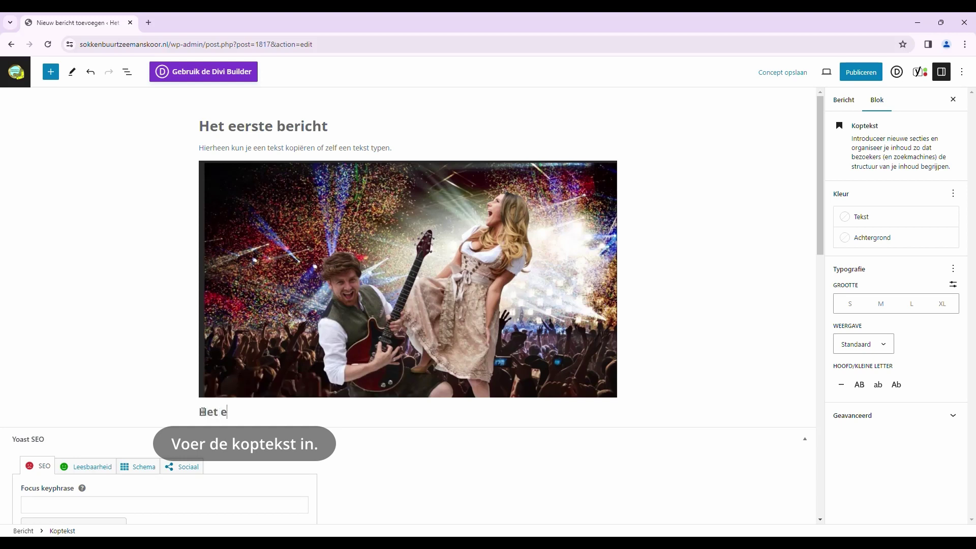
text(erste beri)
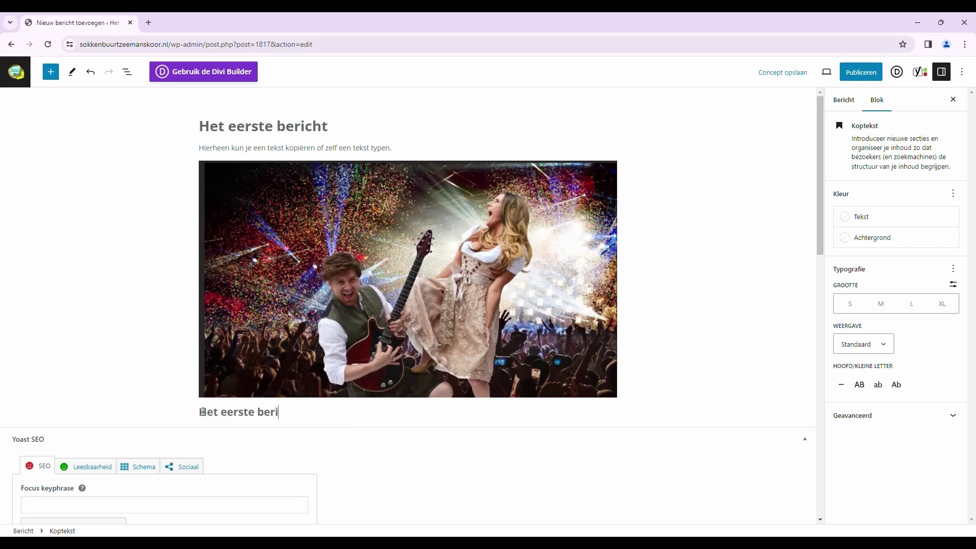
text(cht)
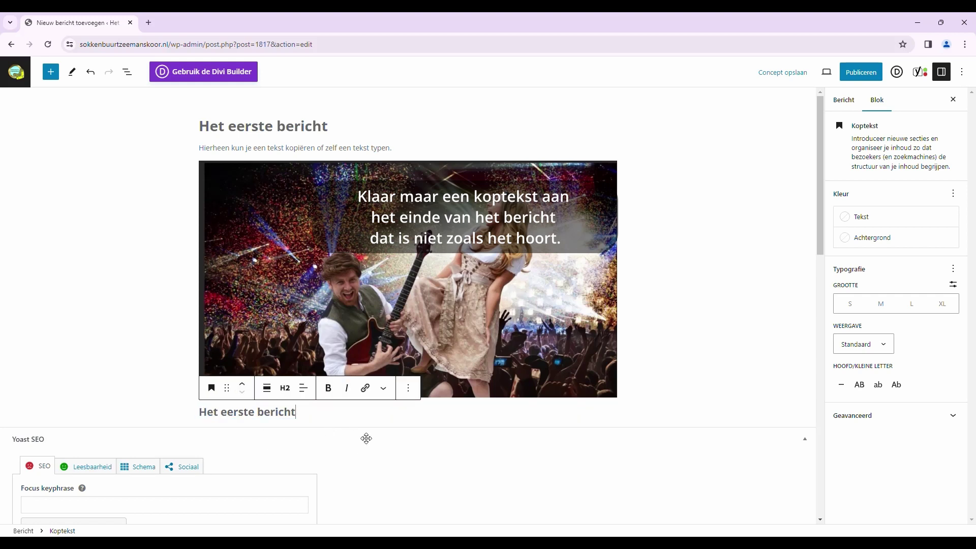
click(732, 396)
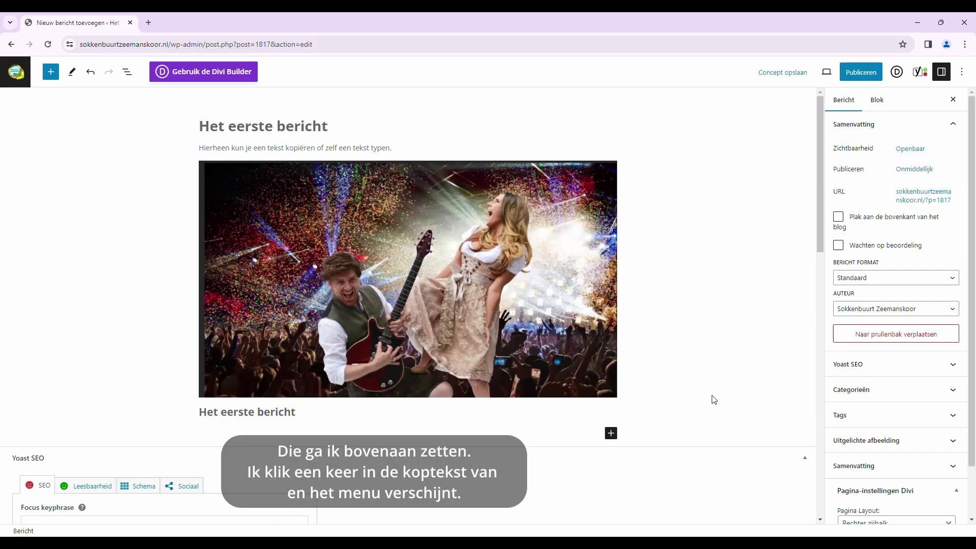
Move the heading block up above the image and the paragraph, directly under the post title
click(233, 411)
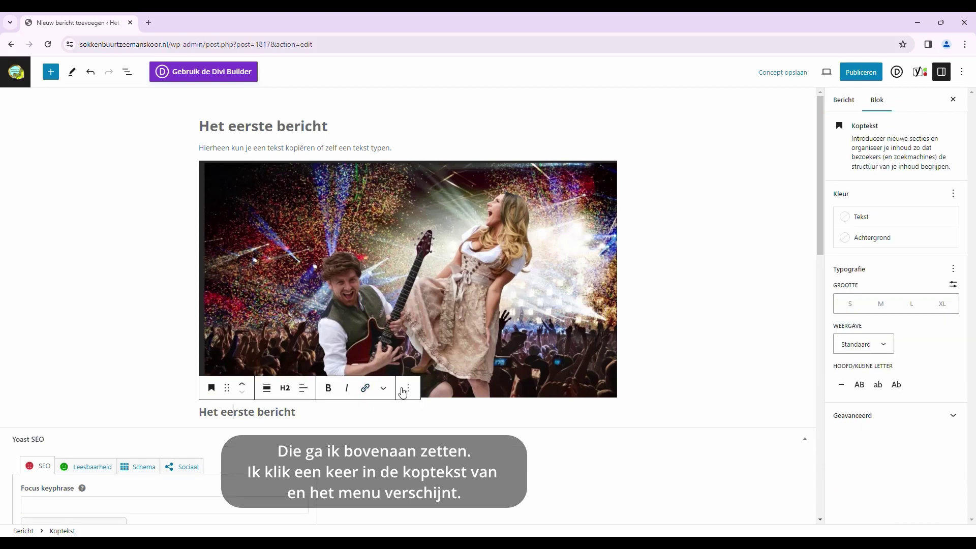
click(242, 387)
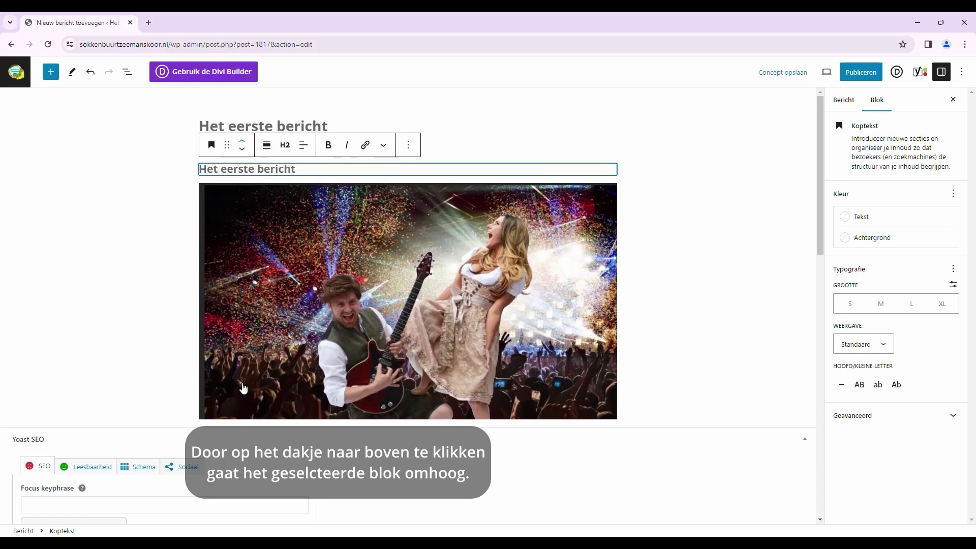
click(243, 144)
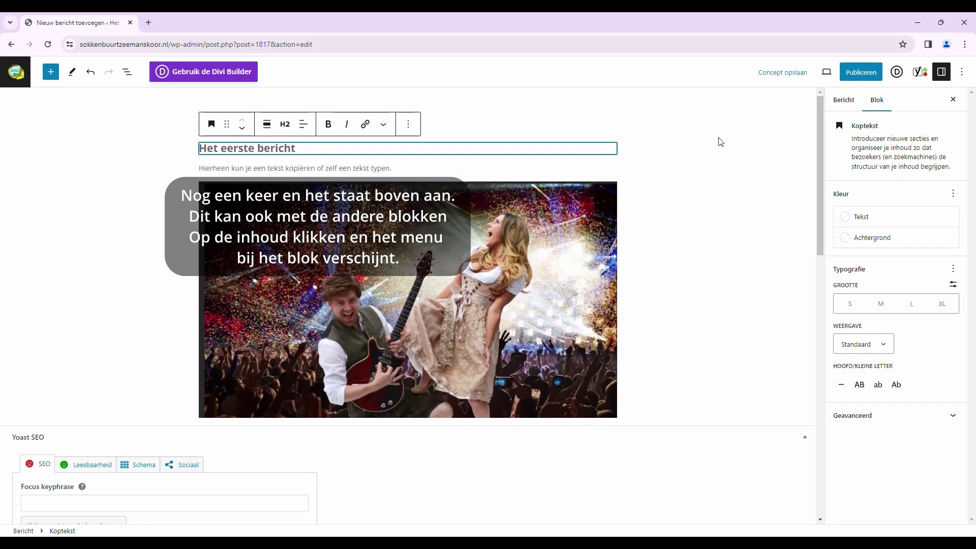
click(719, 209)
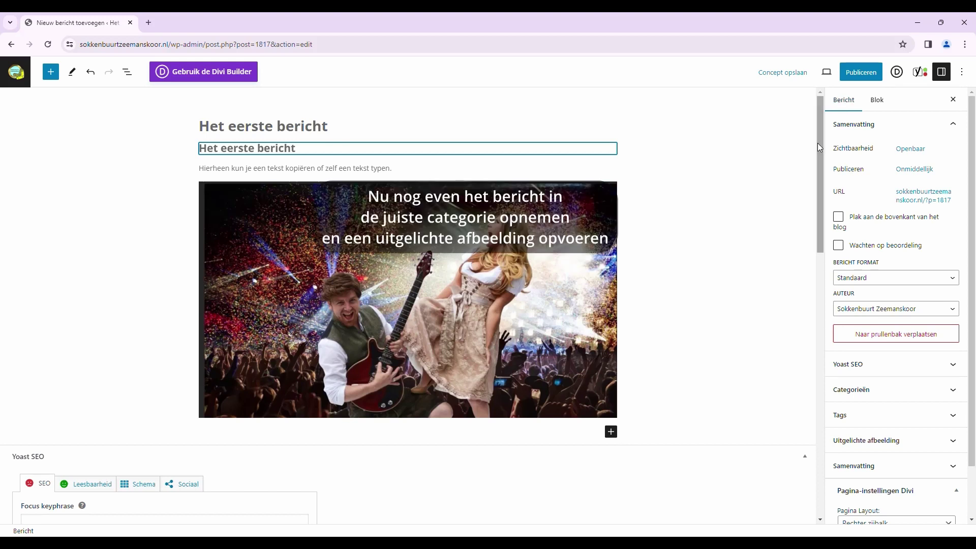
Assign the post to the category Nieuws
click(864, 393)
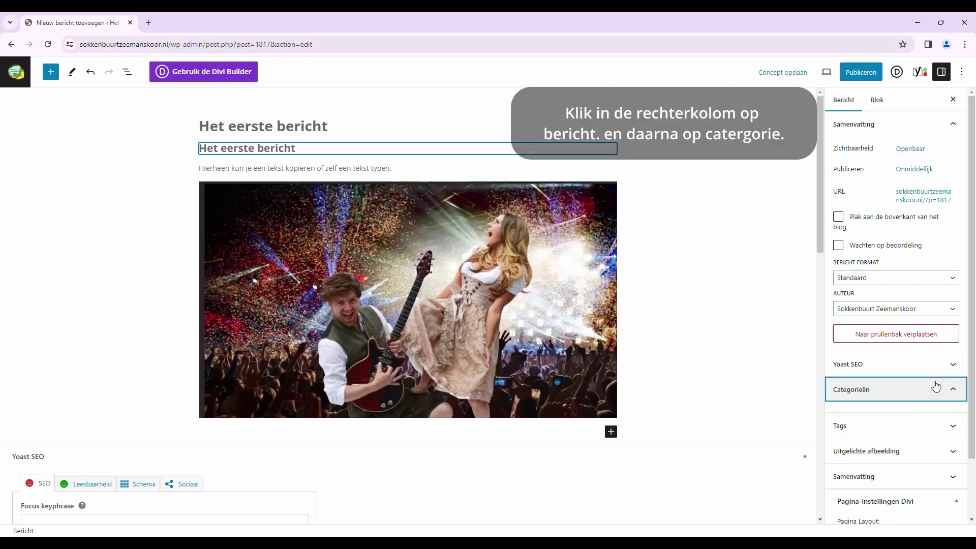
click(953, 390)
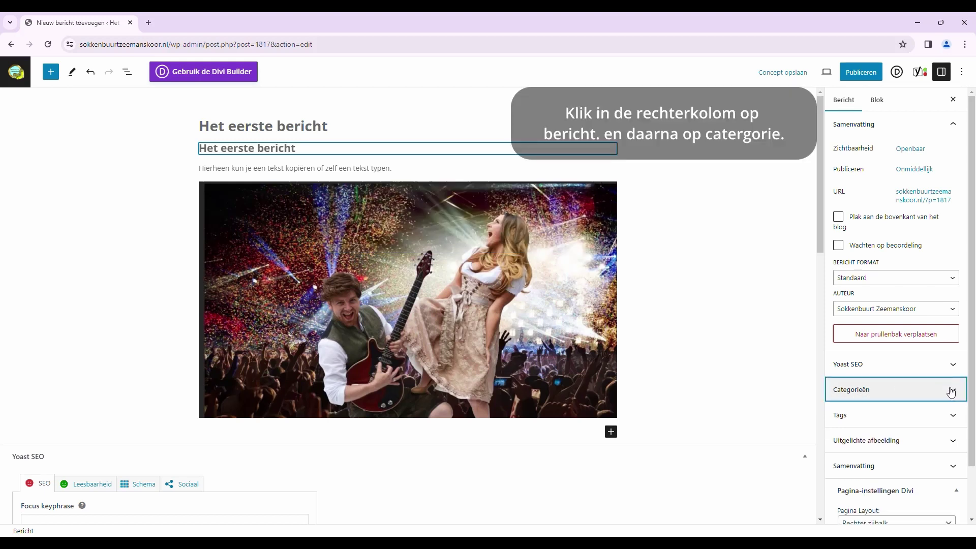
scroll(869, 371, down, 1)
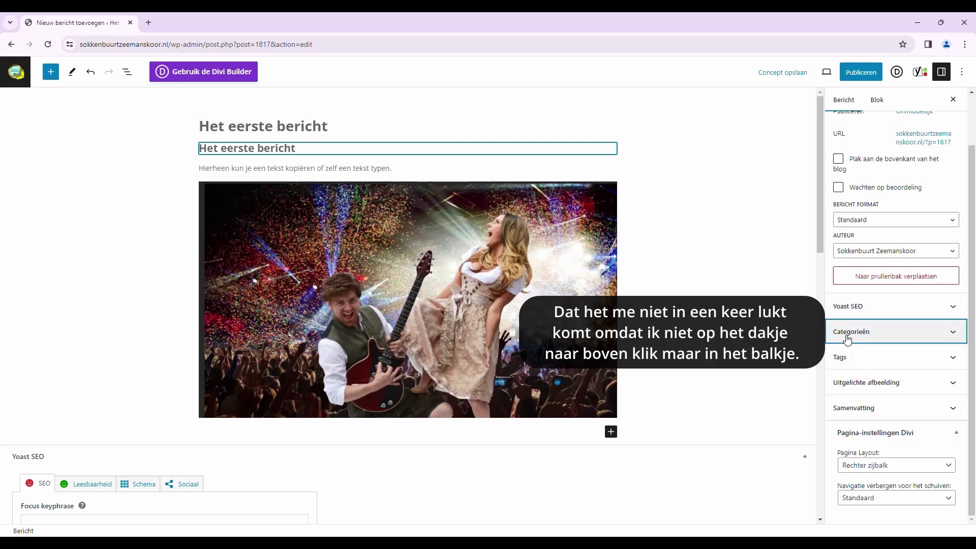
scroll(852, 337, up, 1)
scroll(851, 340, down, 1)
click(910, 332)
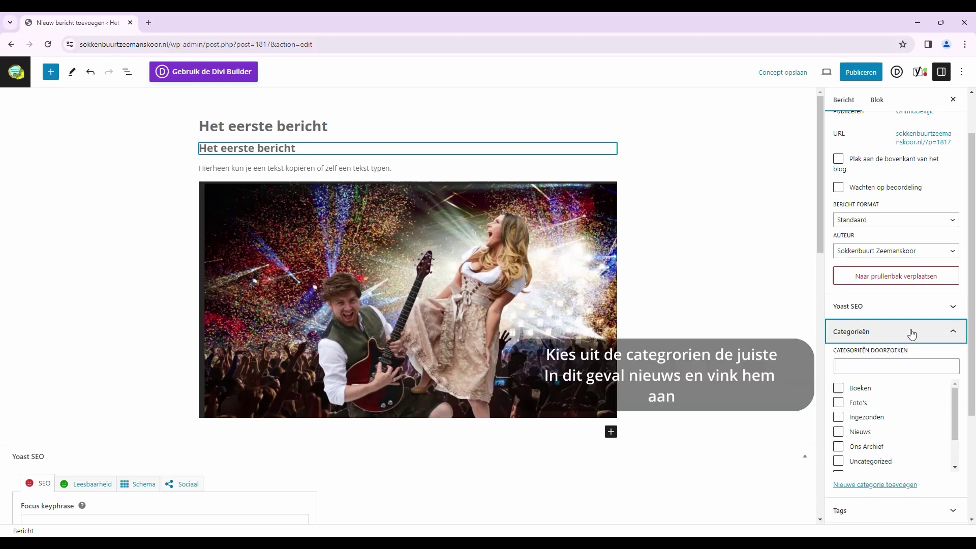
click(911, 333)
click(912, 333)
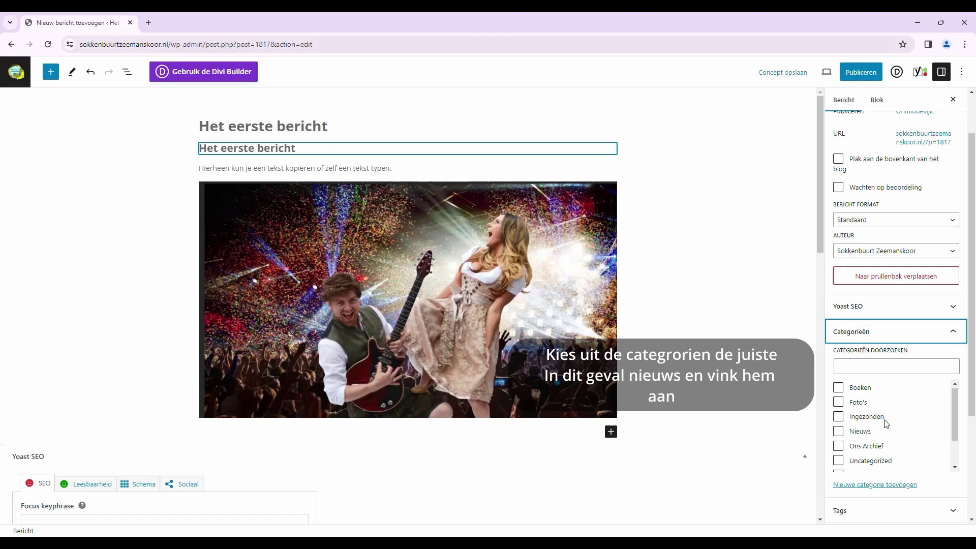
scroll(885, 427, down, 2)
scroll(885, 427, up, 2)
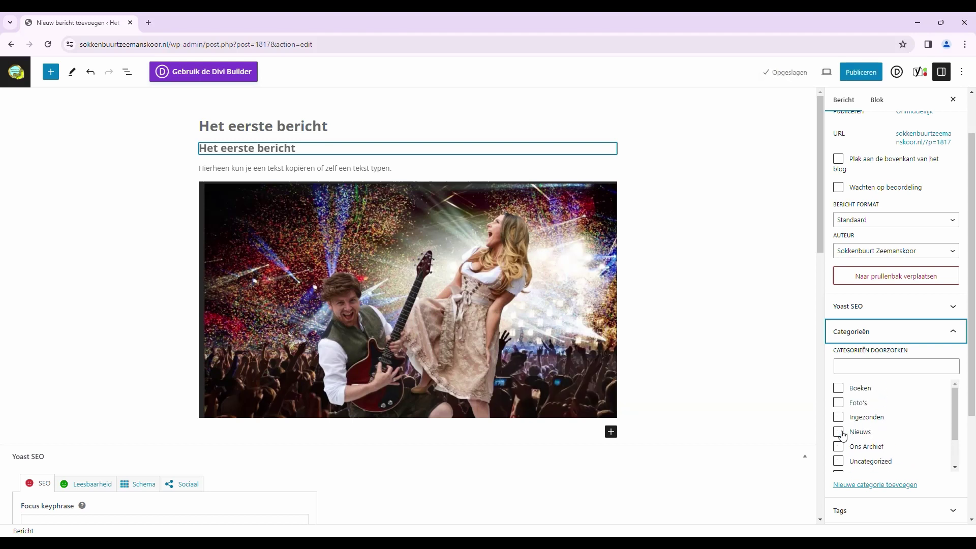
click(838, 433)
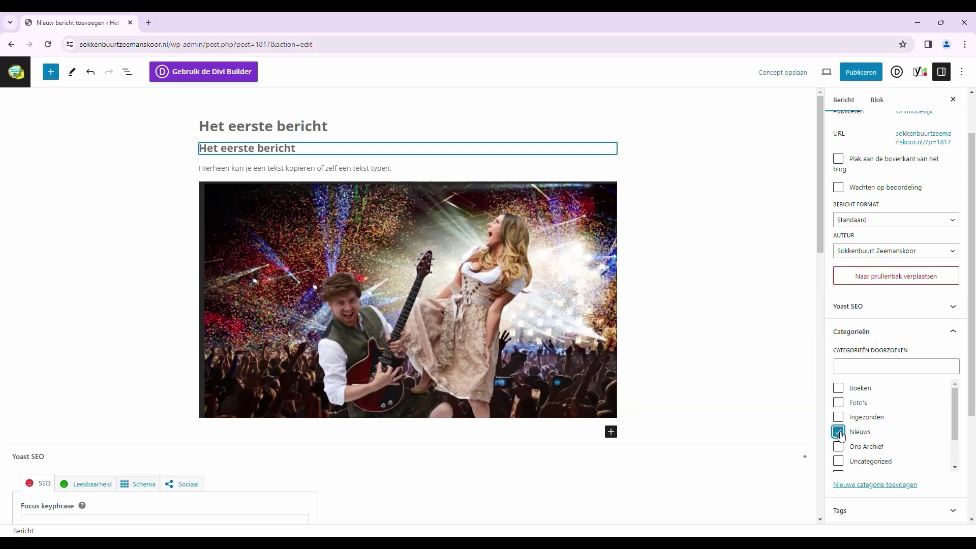
Set WhatsApp-Image-2021-10-07-at-23.50.21.jpeg from the media library as the post's featured image
scroll(902, 387, down, 3)
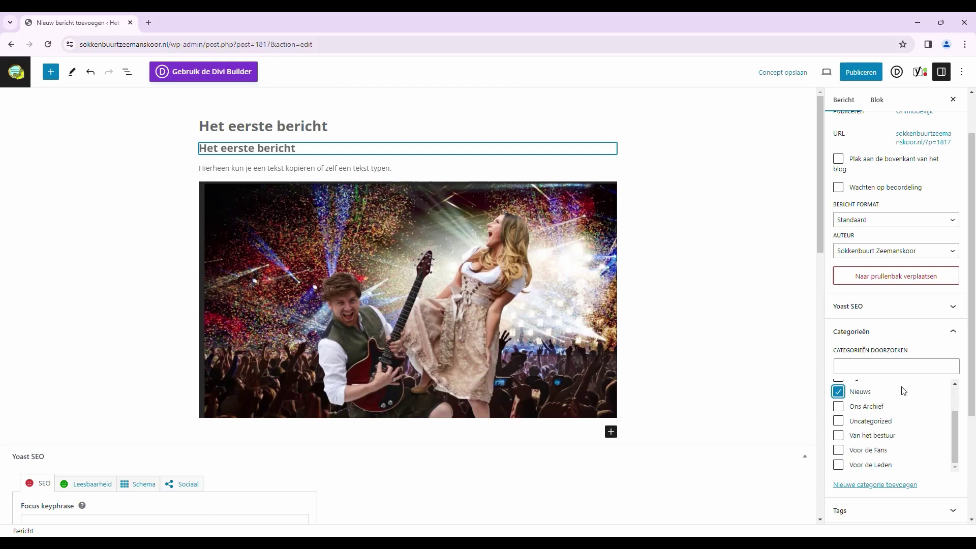
scroll(952, 383, down, 1)
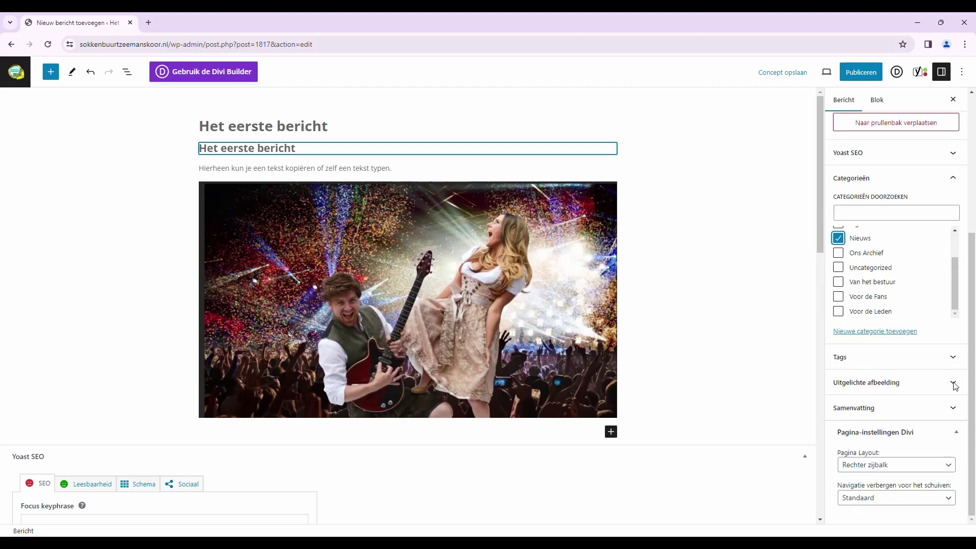
click(887, 386)
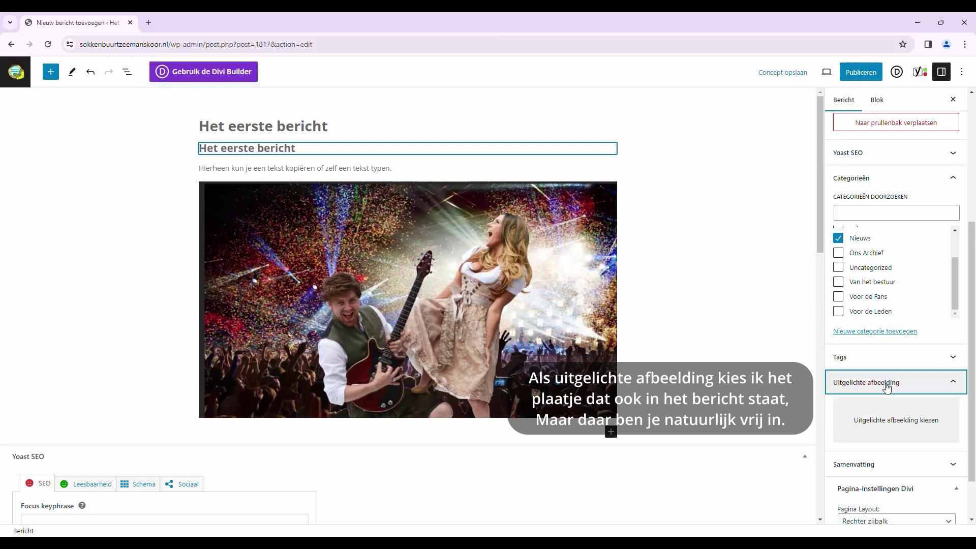
click(884, 422)
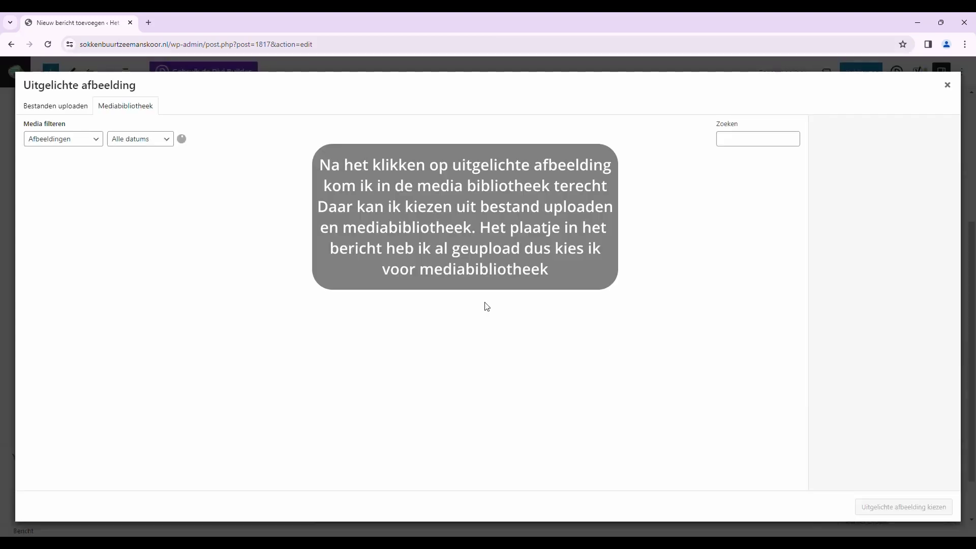
click(60, 108)
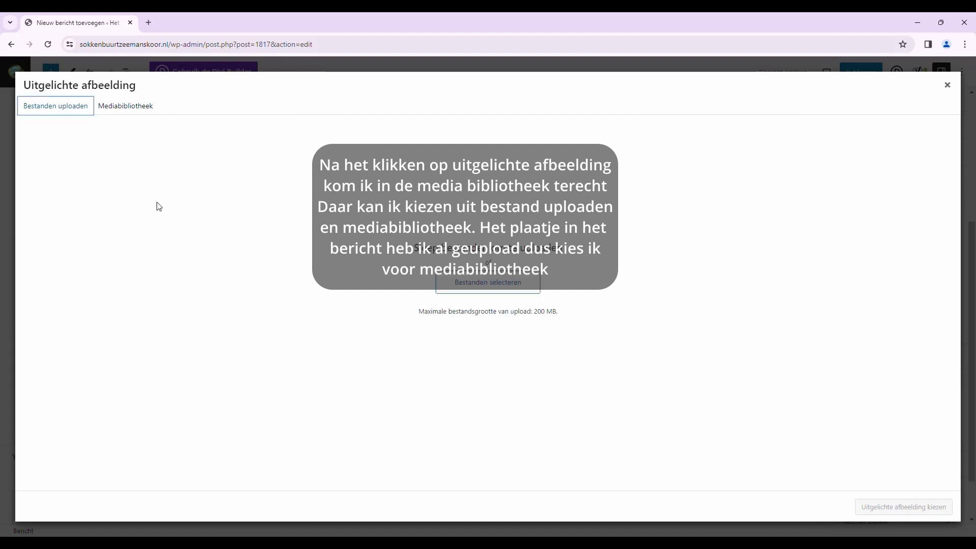
click(123, 107)
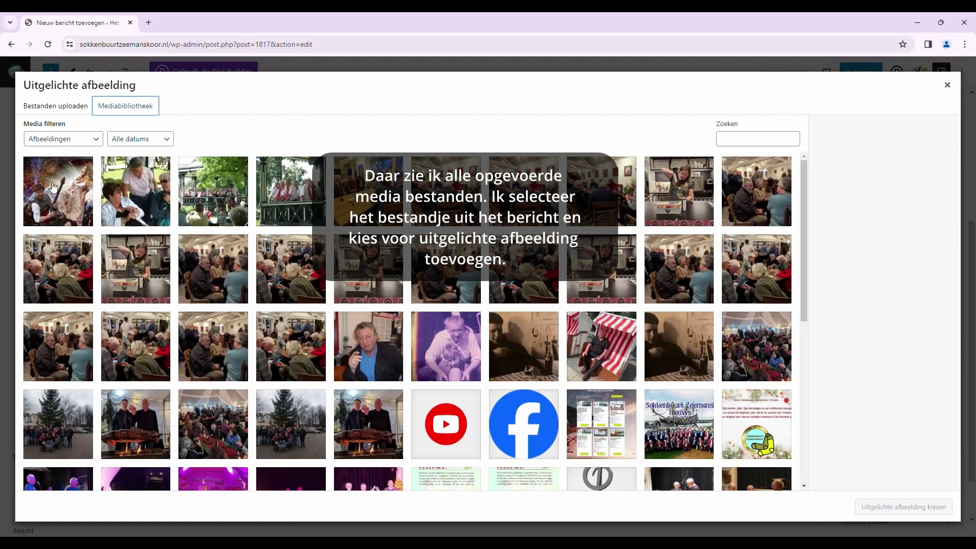
click(53, 187)
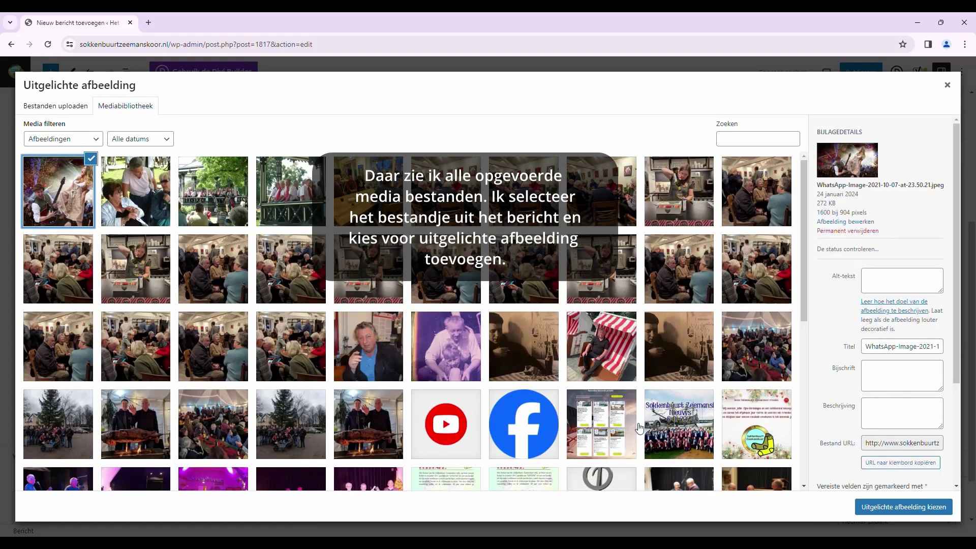
click(903, 507)
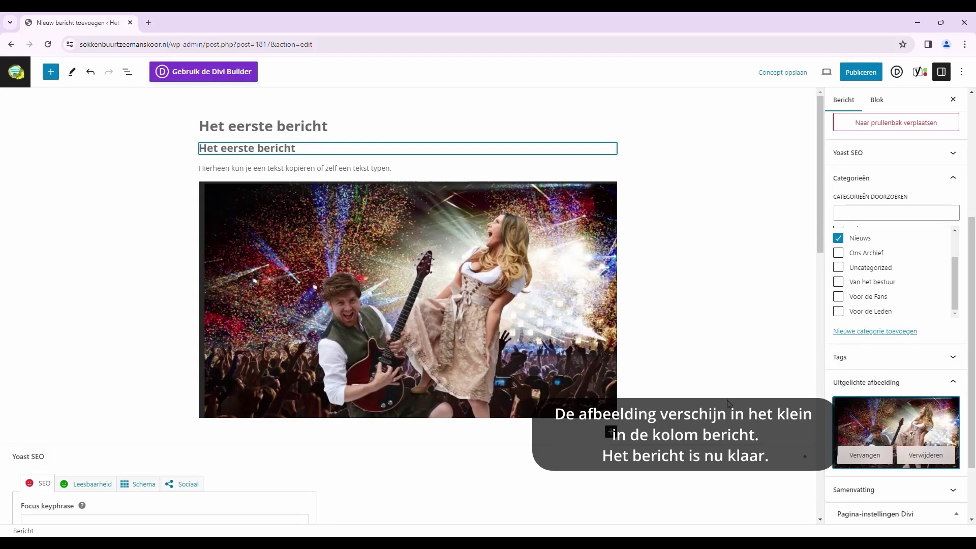
Save the post as a draft
scroll(729, 403, down, 2)
scroll(730, 403, up, 2)
click(783, 74)
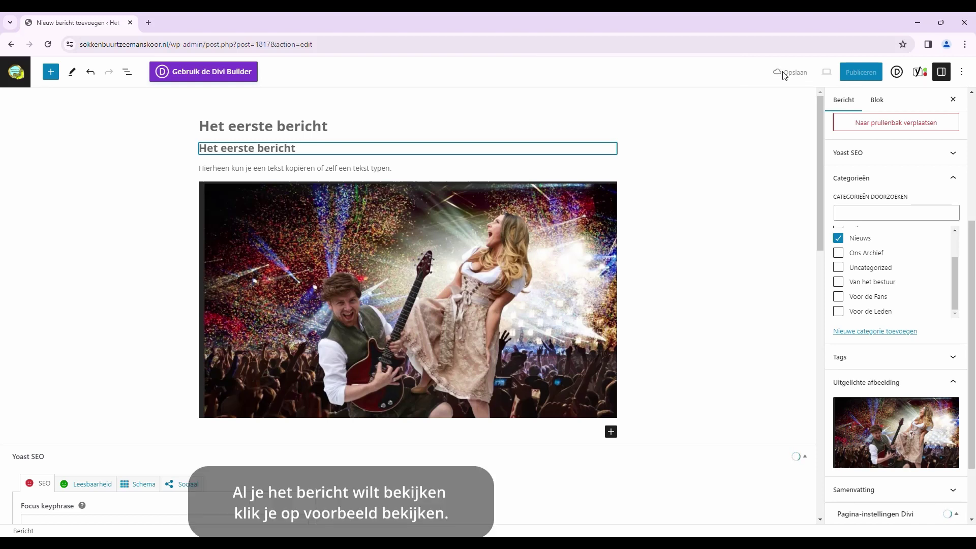
scroll(847, 174, up, 2)
scroll(847, 174, up, 3)
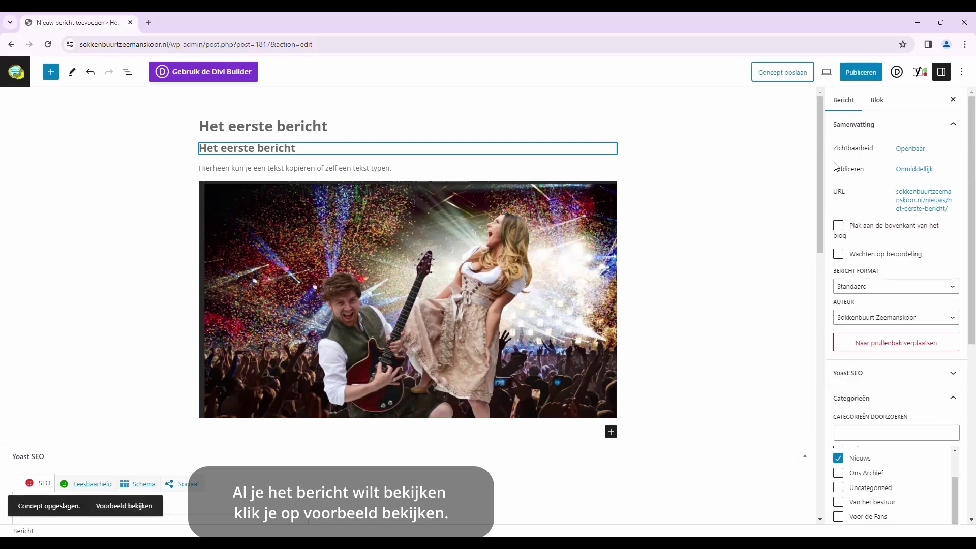
Preview the draft post on the website and look through the whole page
click(127, 506)
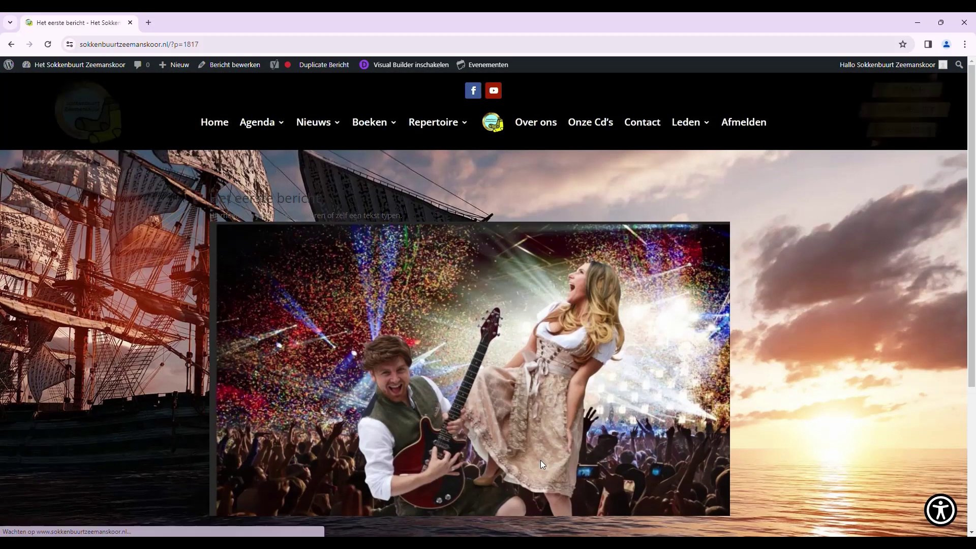
scroll(541, 465, down, 5)
scroll(542, 465, up, 5)
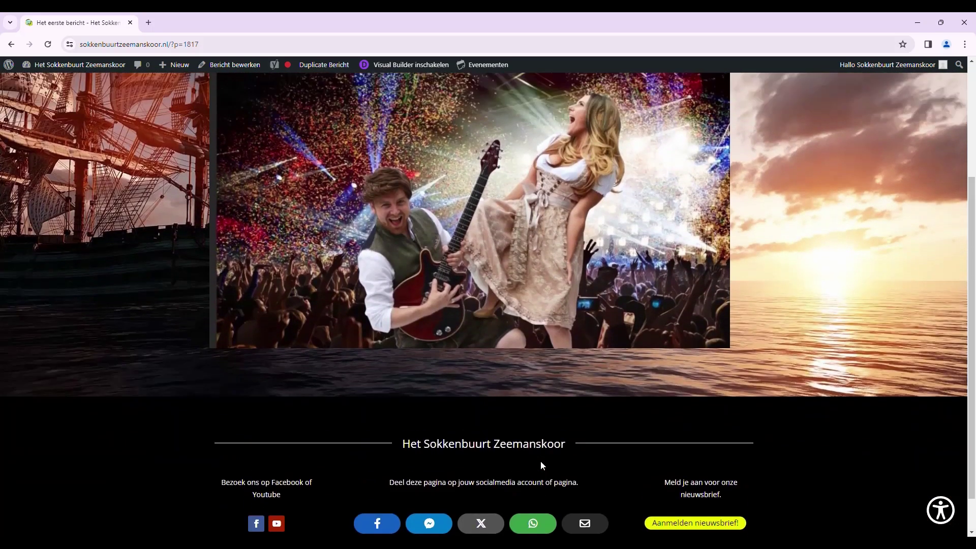
Return to the post editor and publish the post publicly with immediate effect
click(12, 45)
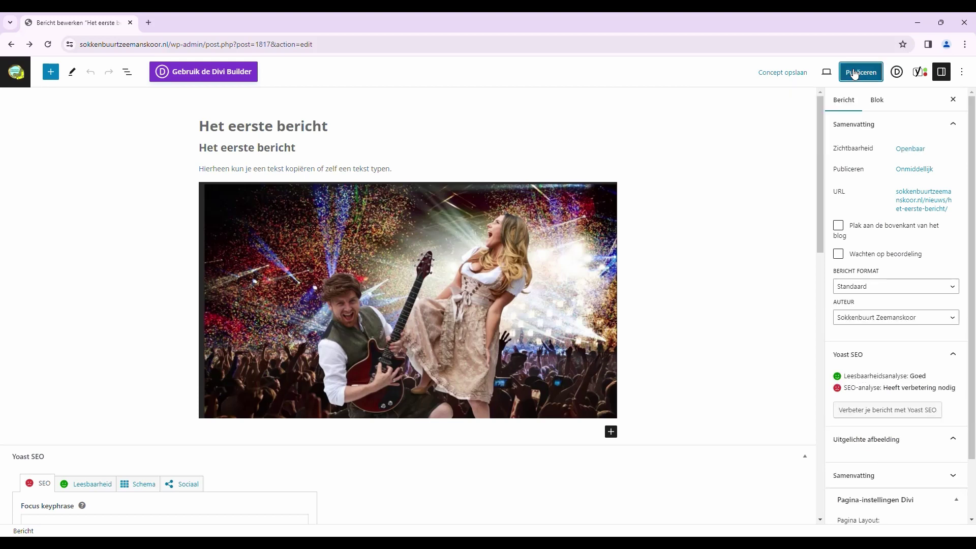
click(854, 74)
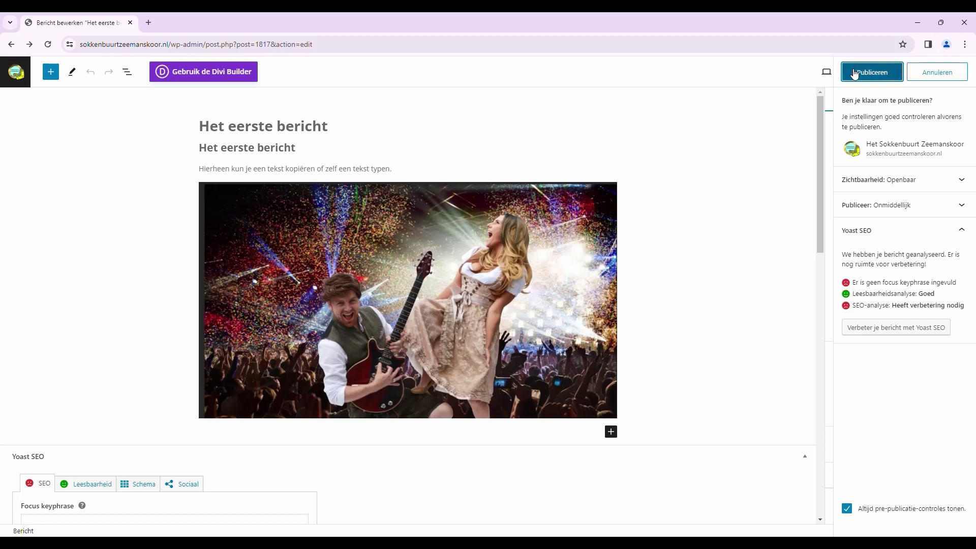
click(854, 73)
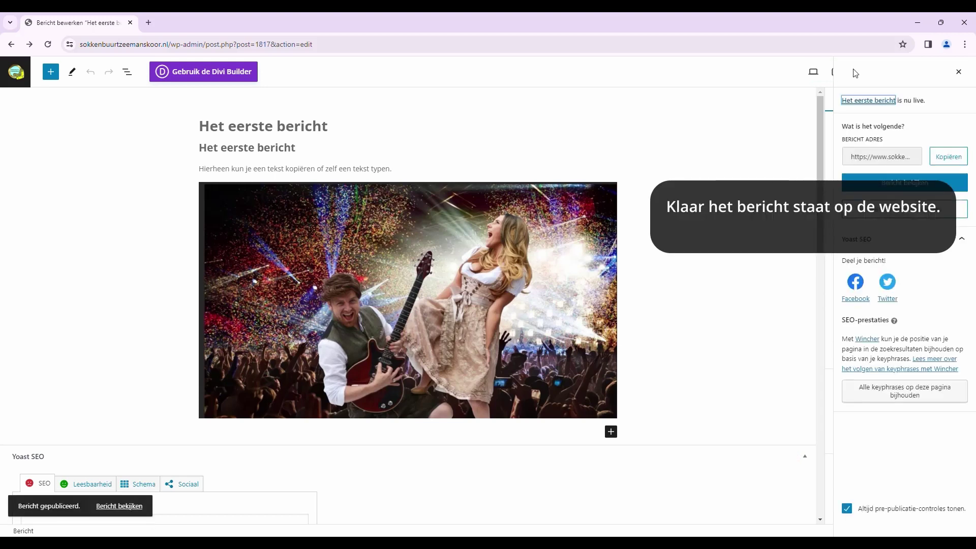
Leave the editor for the posts overview and visit the choir website's home page
click(14, 71)
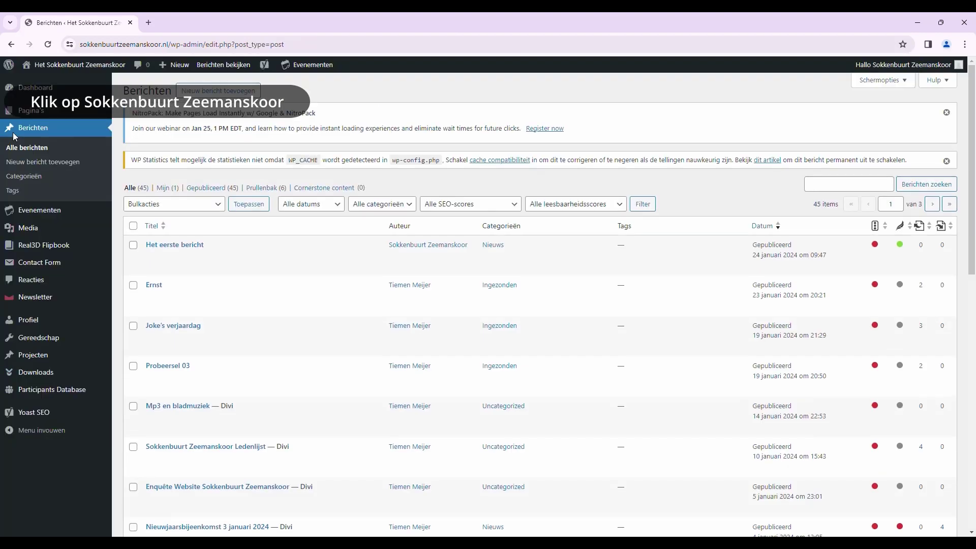
mouse_move(75, 69)
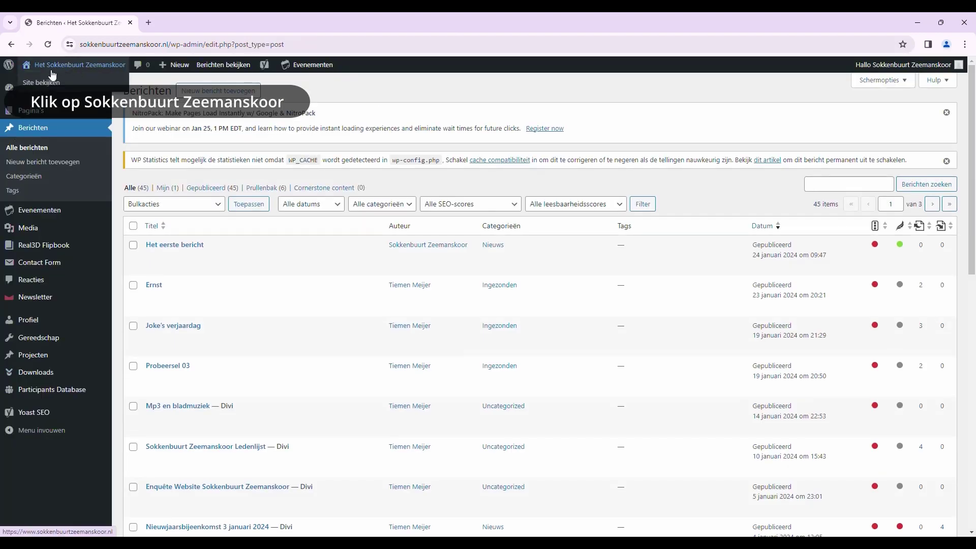
click(76, 68)
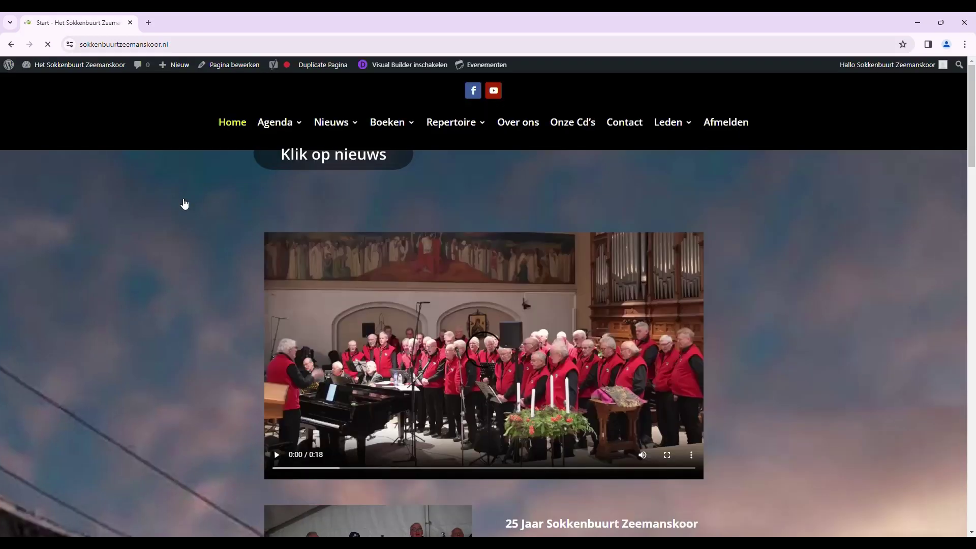
Open the website's news page and check how the new post appears in the carousel and the posts overview
mouse_move(308, 121)
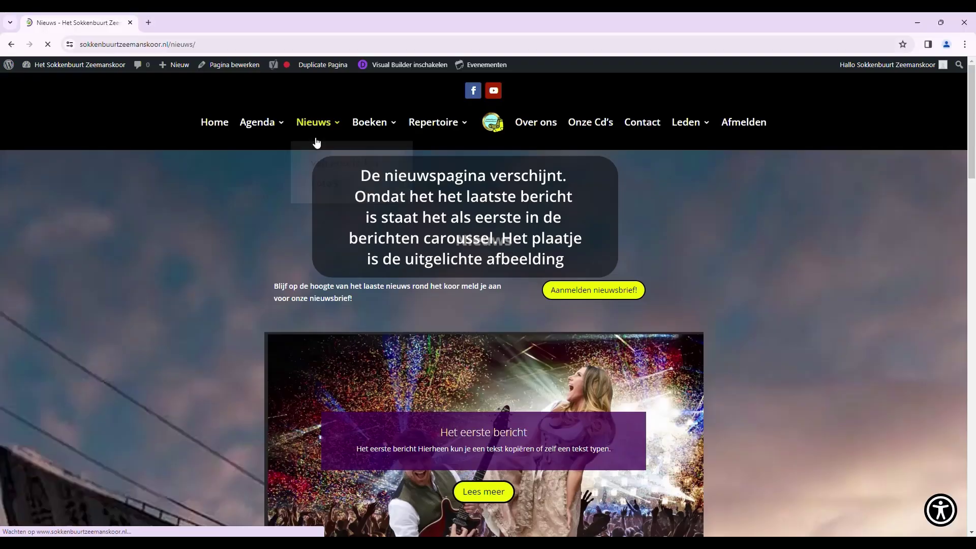
scroll(332, 212, down, 5)
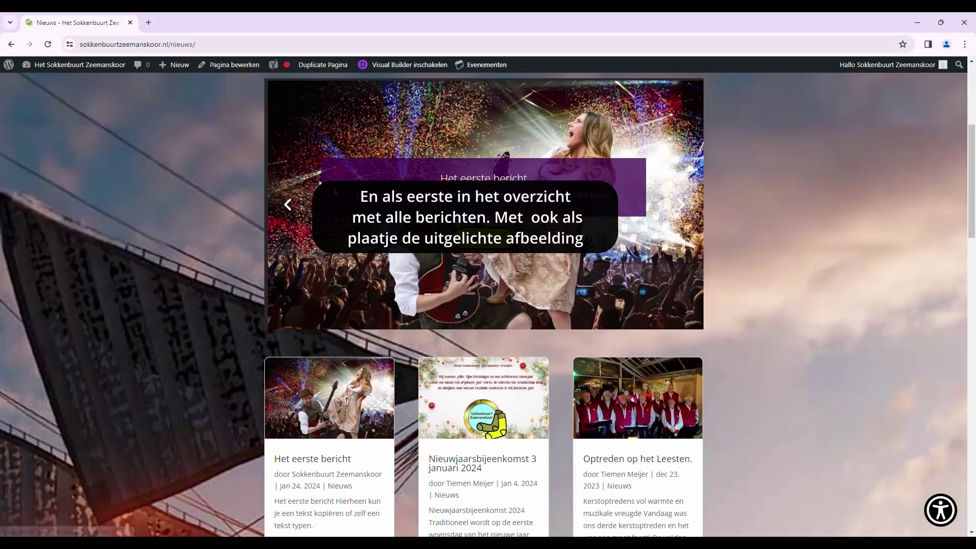
scroll(334, 212, down, 3)
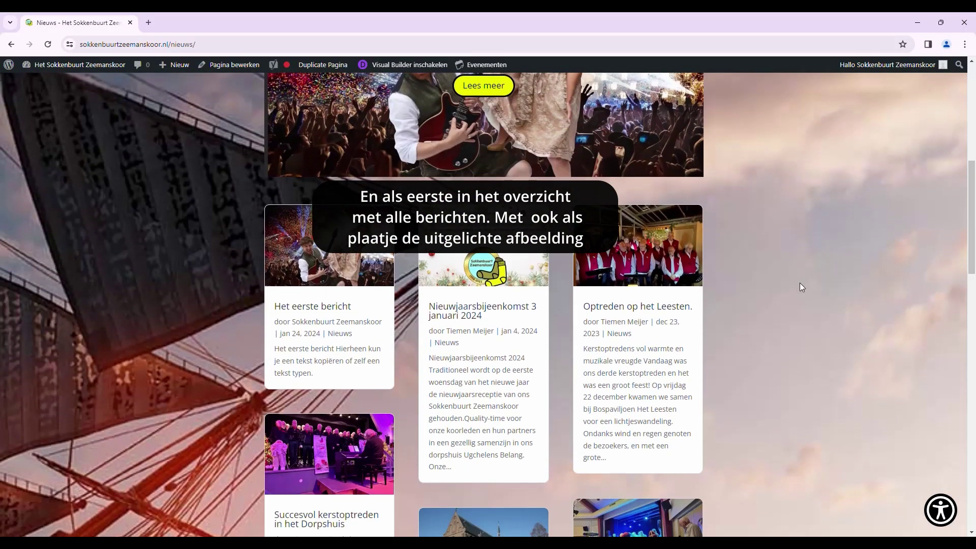
scroll(155, 285, down, 5)
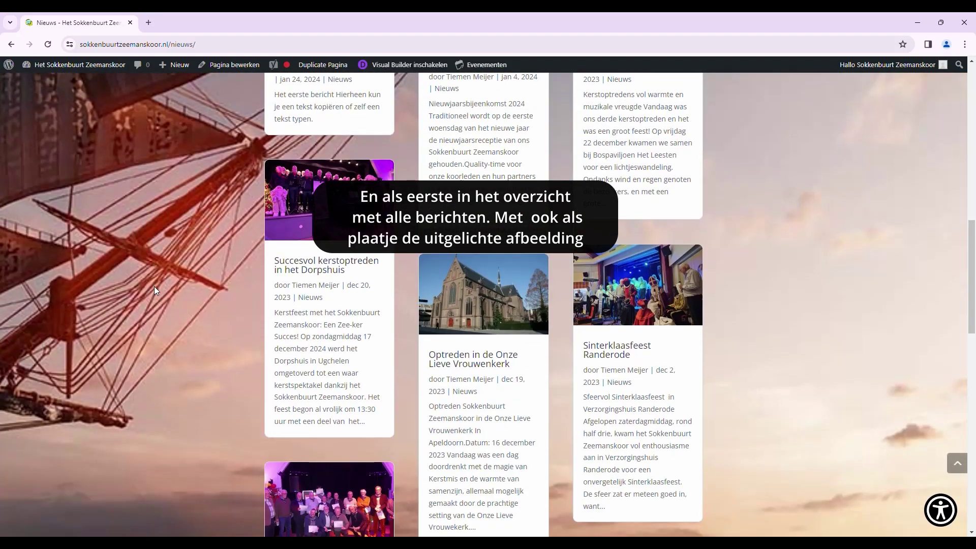
scroll(154, 286, up, 8)
scroll(153, 287, up, 4)
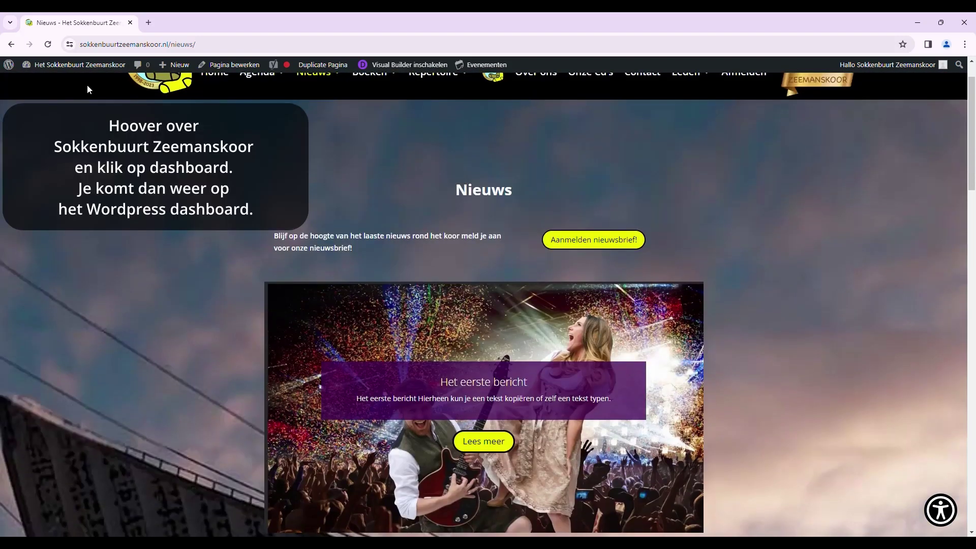
Return to the WordPress dashboard, list all posts and move the post "Het eerste bericht" to the trash
mouse_move(73, 71)
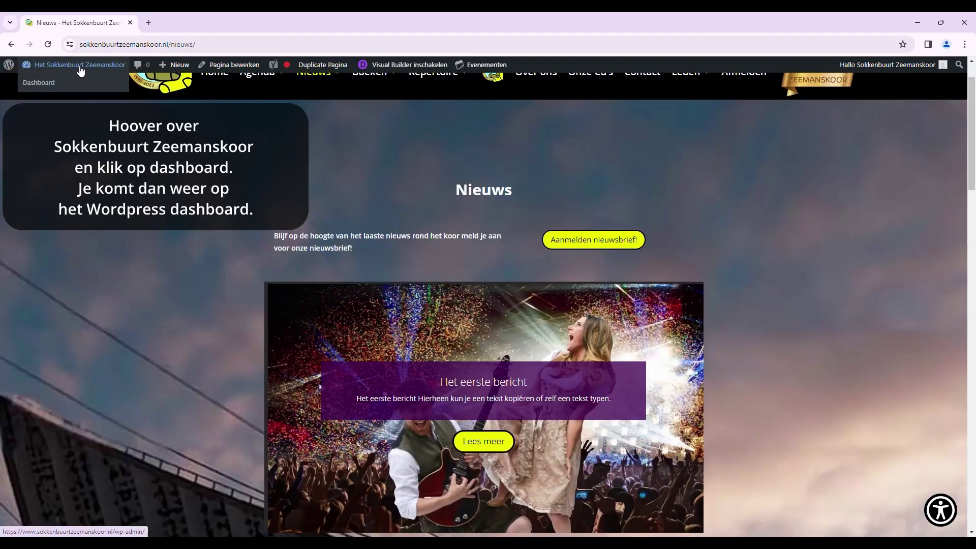
click(41, 83)
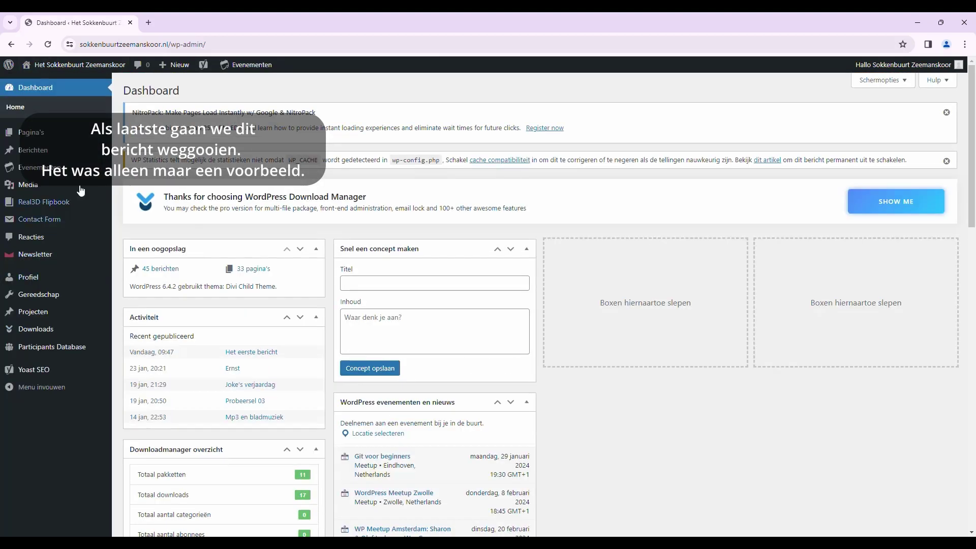
mouse_move(19, 154)
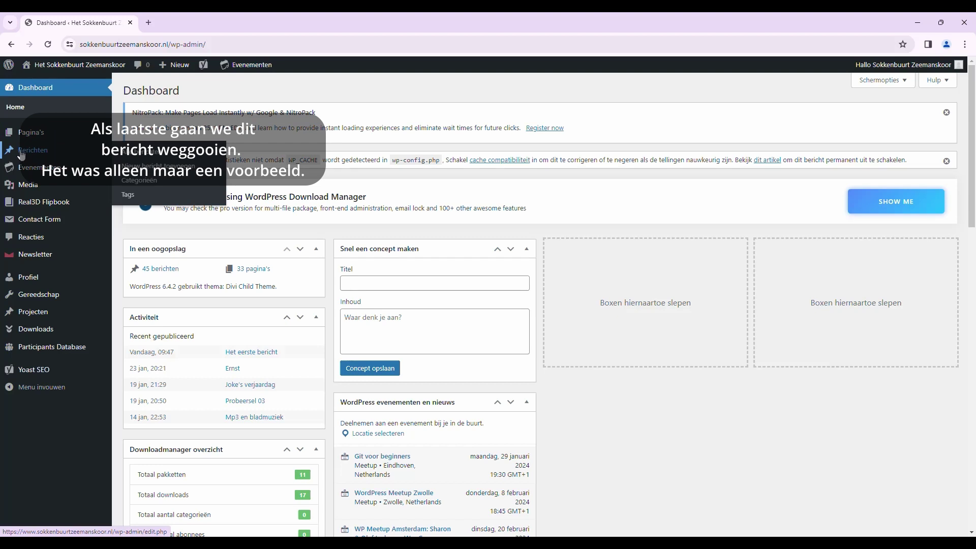
click(134, 151)
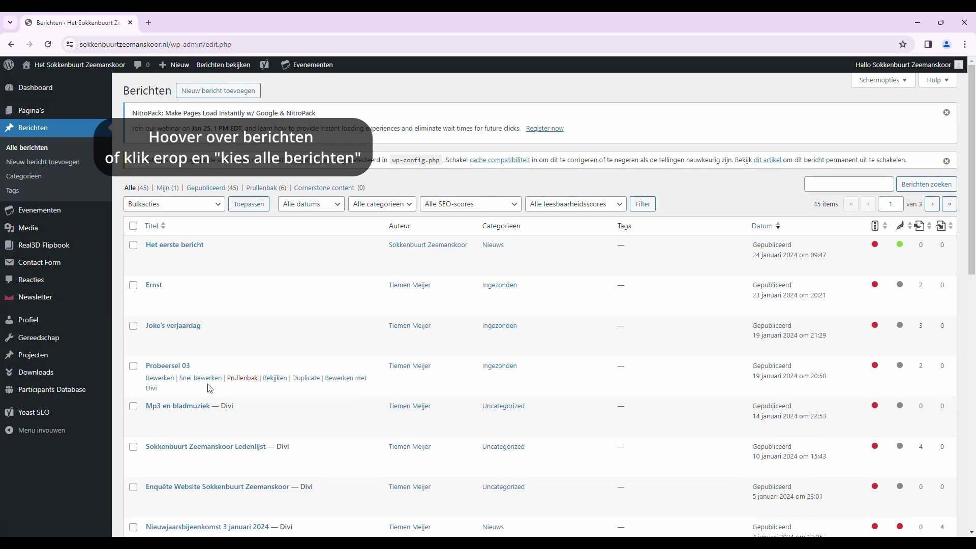
mouse_move(188, 268)
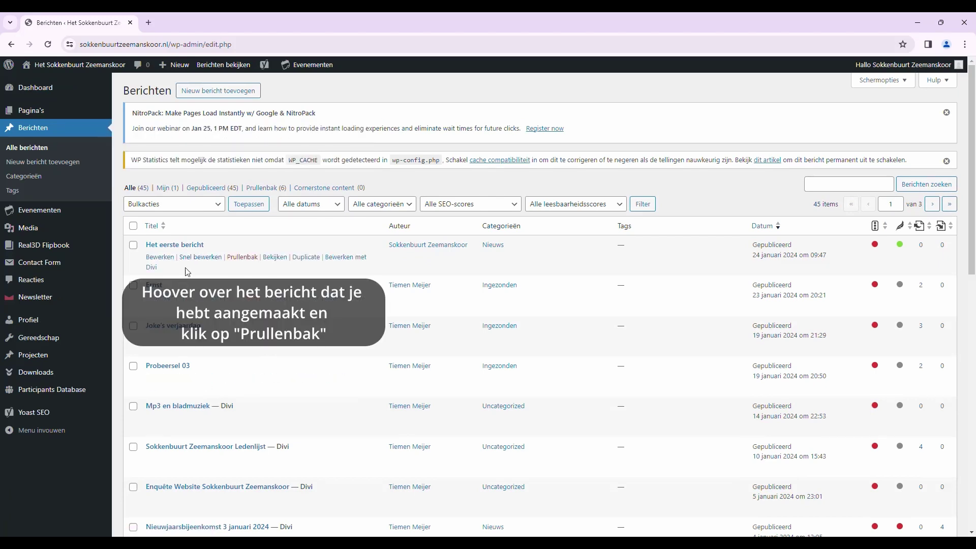
click(243, 258)
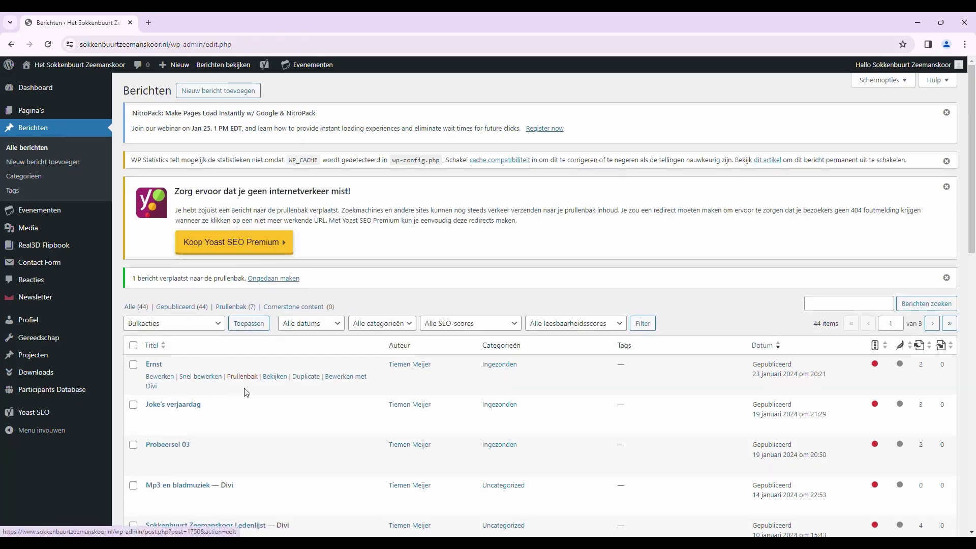
Permanently delete "Het eerste bericht" from the posts trash and return to the choir's website
scroll(246, 392, down, 4)
scroll(289, 356, up, 2)
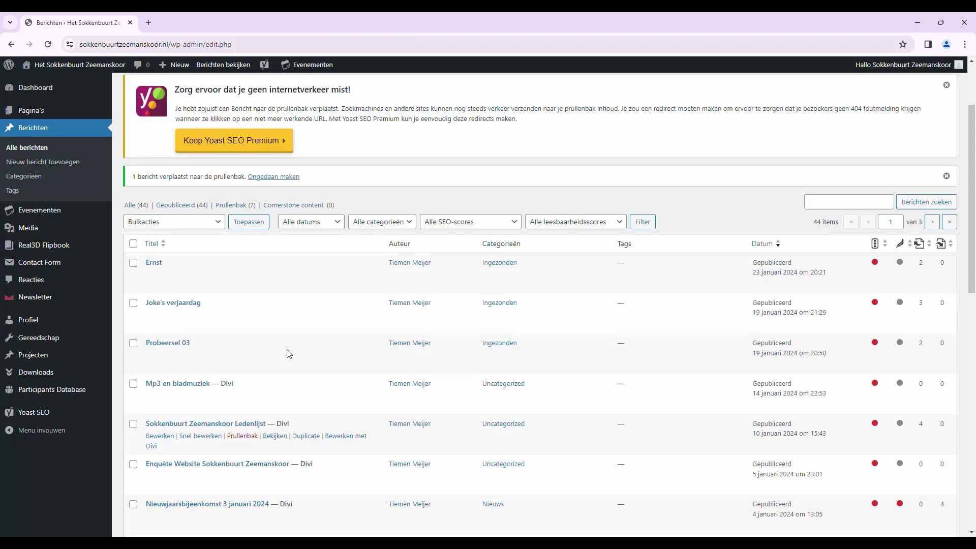
scroll(289, 351, up, 2)
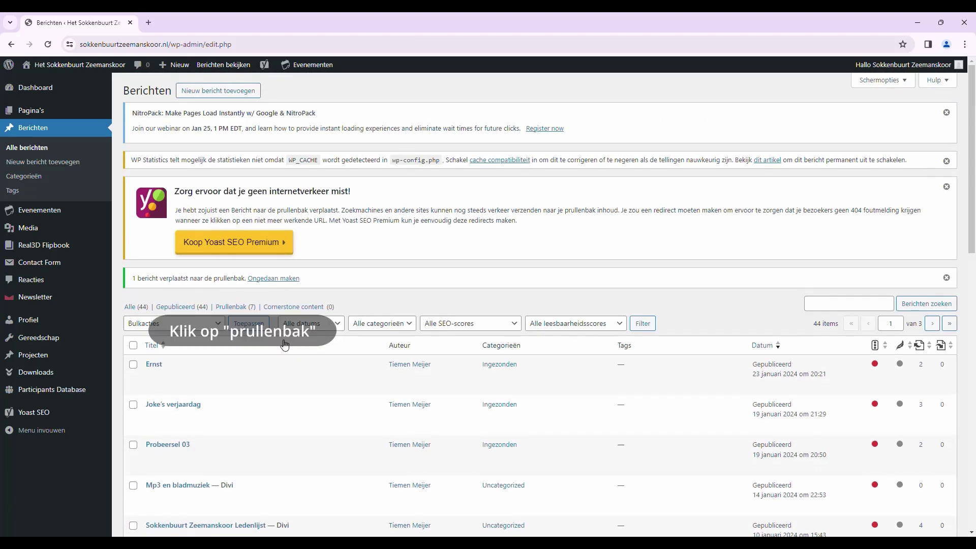
click(242, 307)
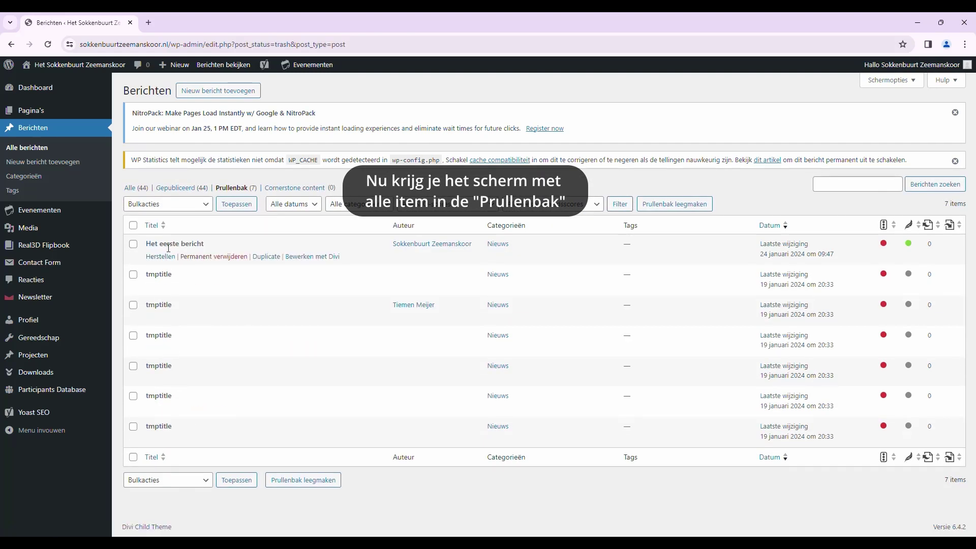
click(227, 257)
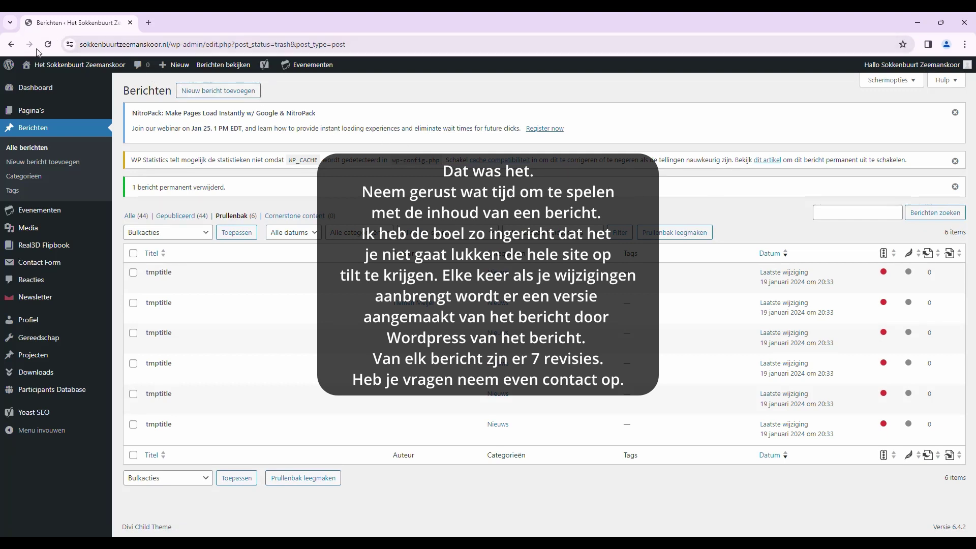
click(55, 68)
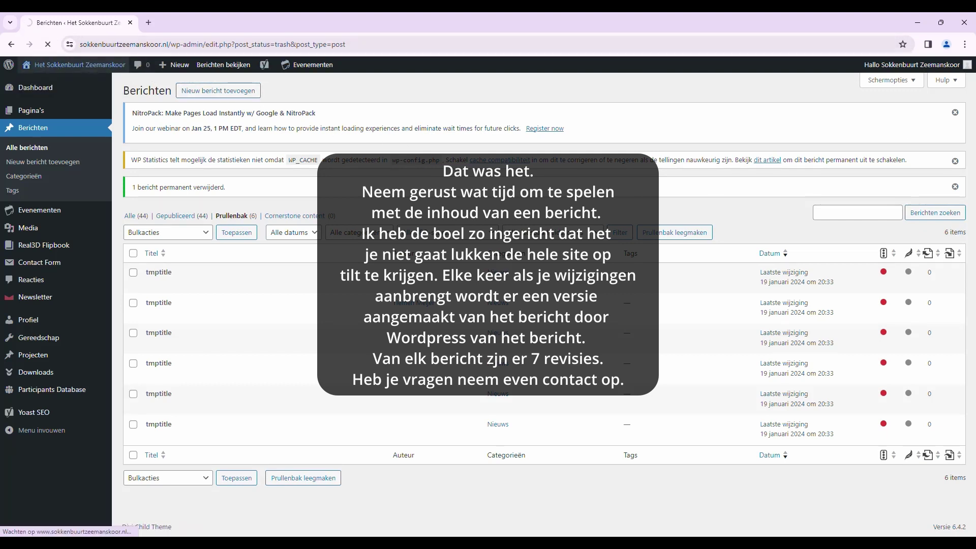